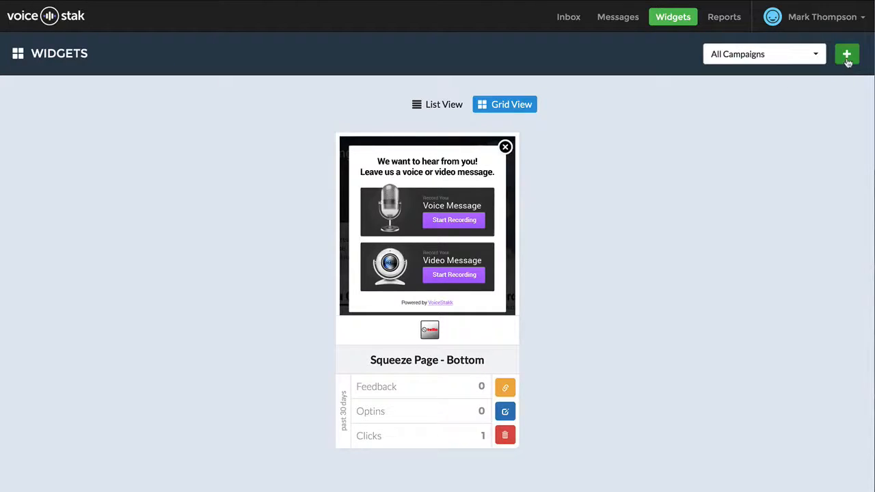
Step: Start a new widget and assign it to the existing Digital Kickstart campaign
left_click(847, 56)
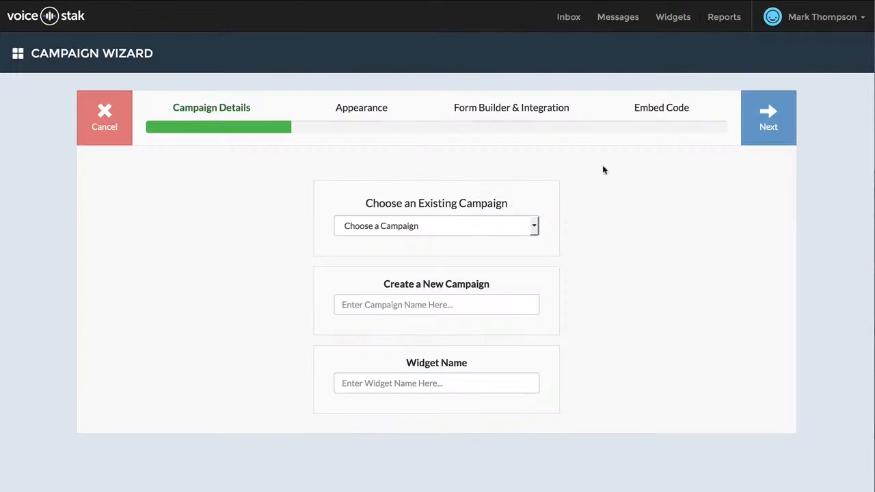
left_click(463, 232)
left_click(555, 257)
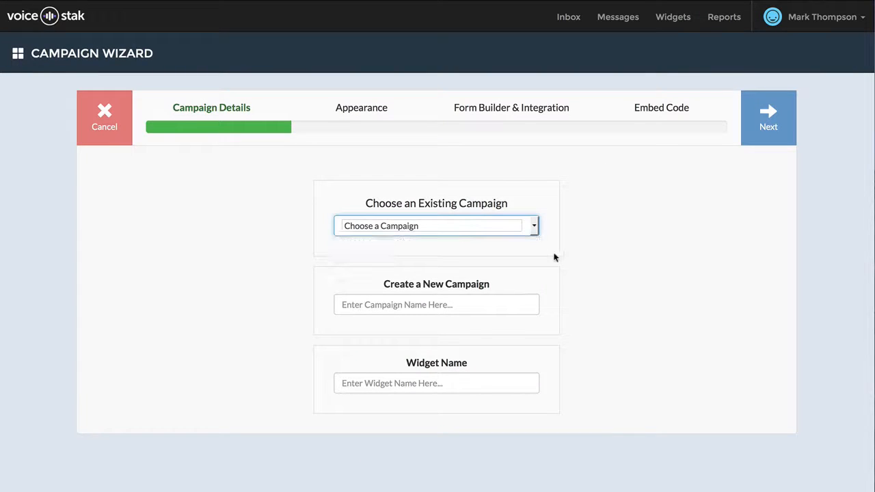
left_click(497, 229)
left_click(563, 244)
left_click(451, 232)
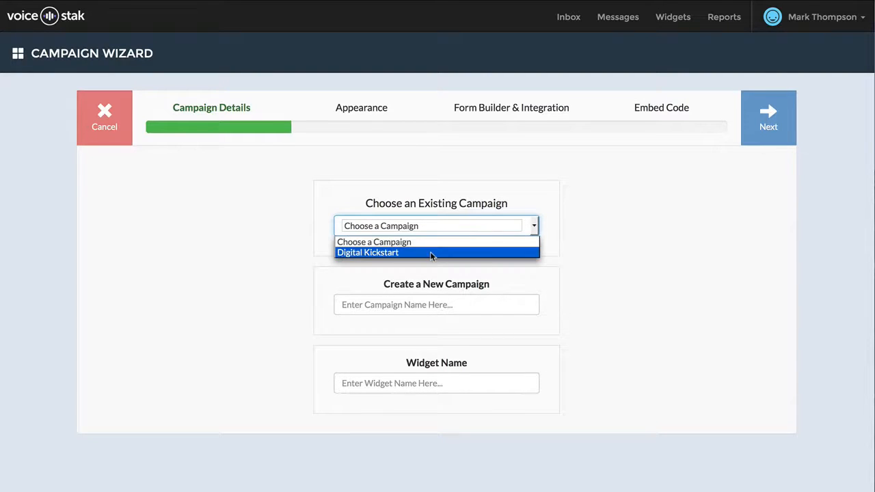
left_click(431, 253)
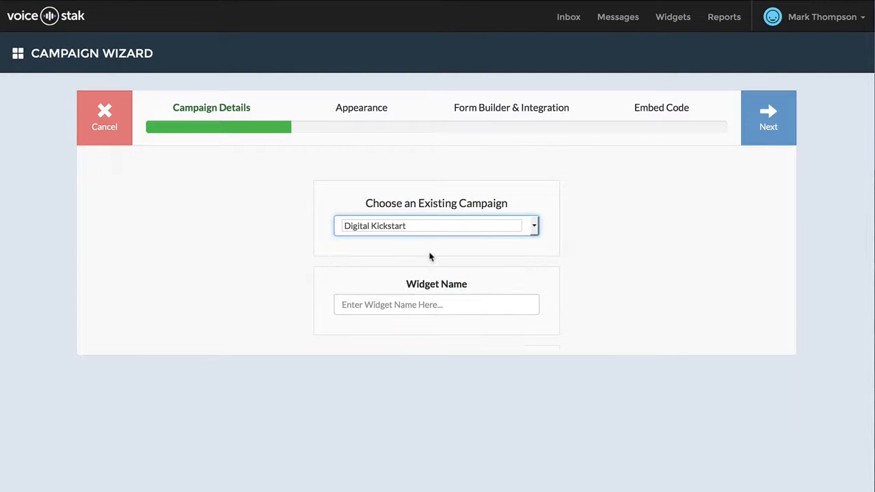
Step: Name the widget "Blog Post Widget (Bottom)" and proceed to the appearance settings
left_click(423, 307)
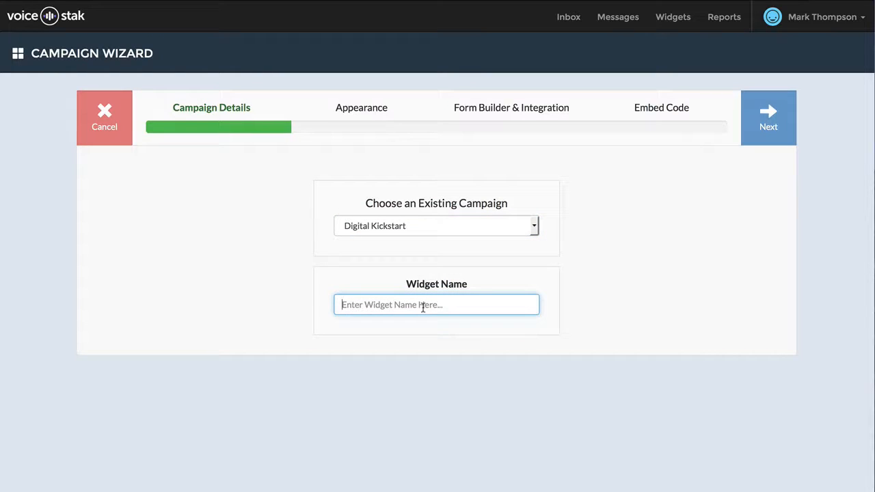
type("Blog Post ")
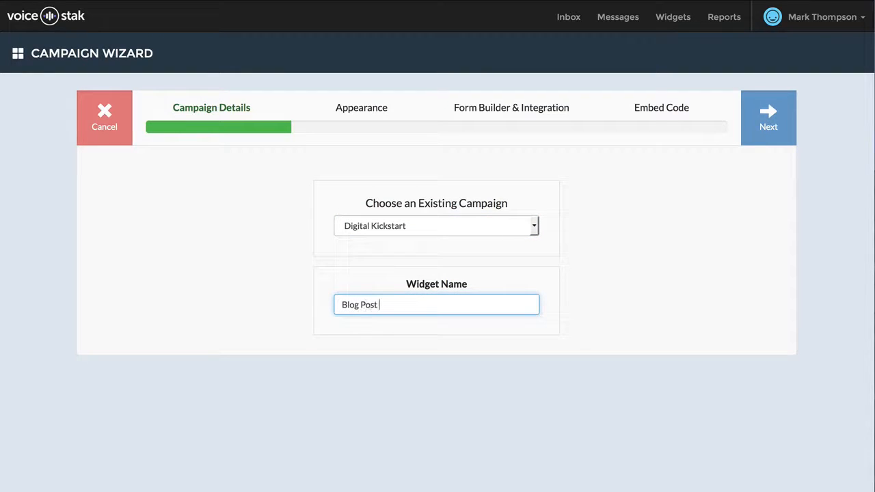
type("Widget (Bottom")
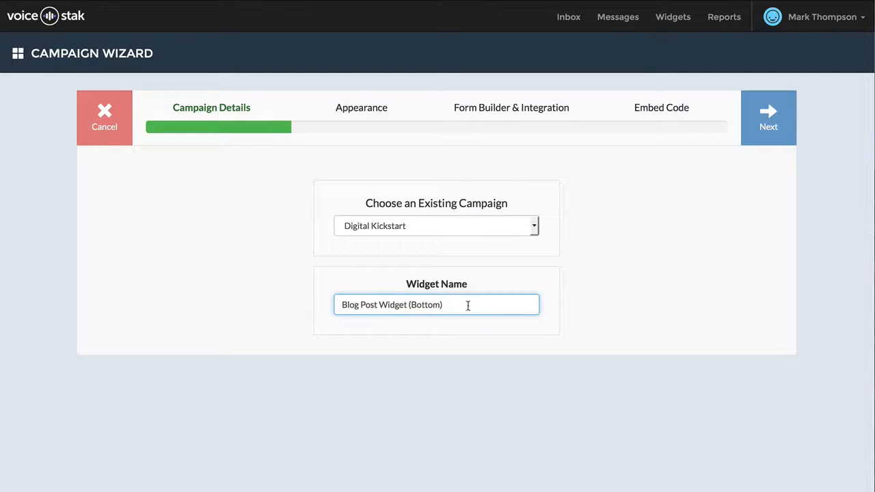
left_click(572, 290)
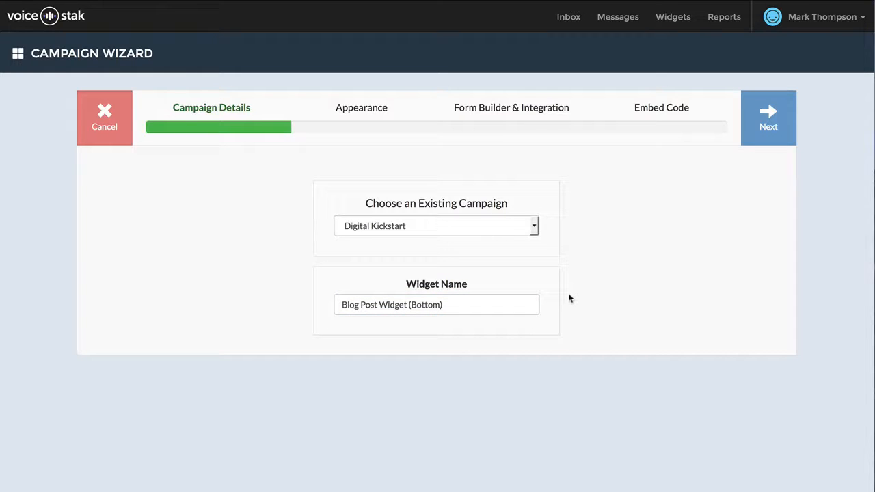
left_click(771, 114)
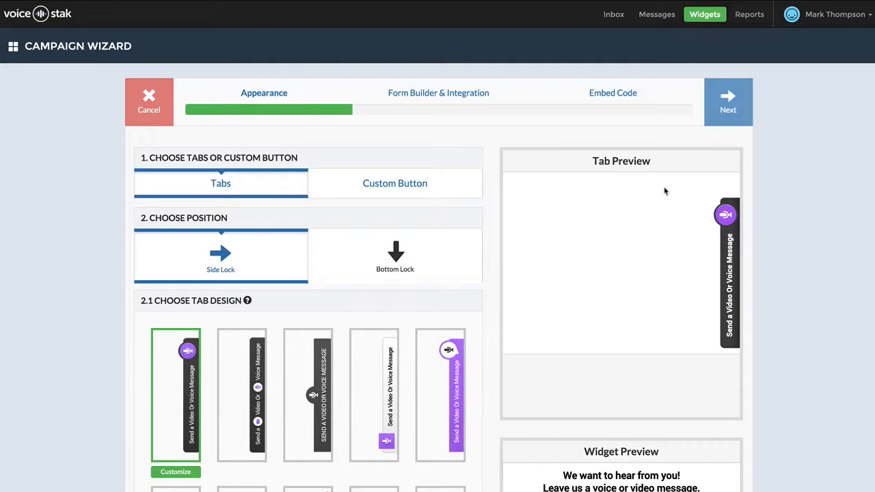
Step: Examine the Custom Button and Bottom Lock alternatives, returning to Tabs with the Side Lock position
scroll(663, 134, "down", 3)
scroll(662, 133, "up", 1)
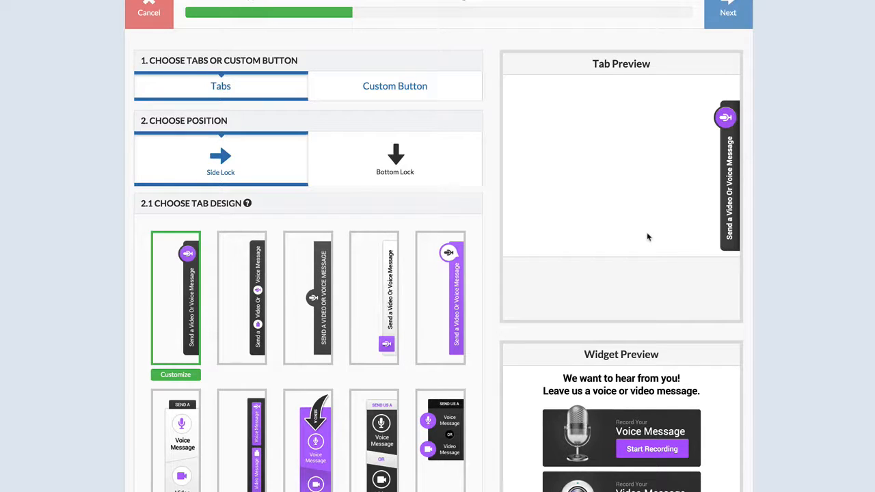
scroll(546, 228, "up", 2)
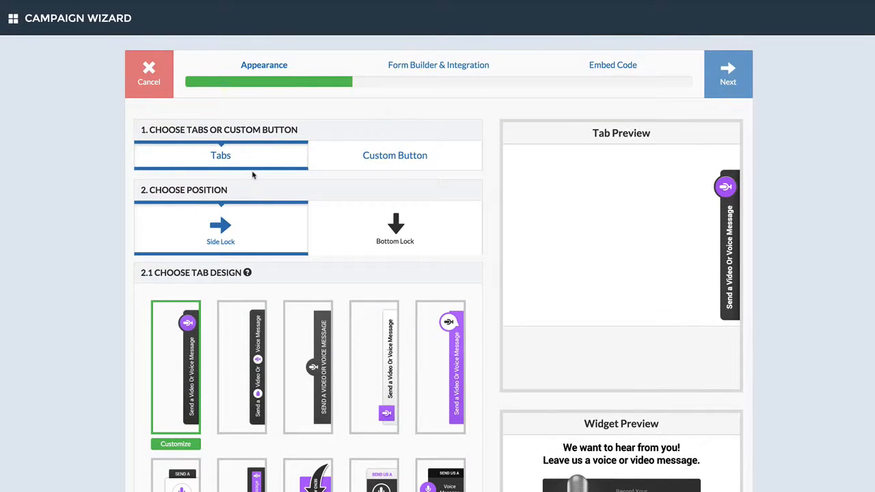
scroll(255, 166, "down", 3)
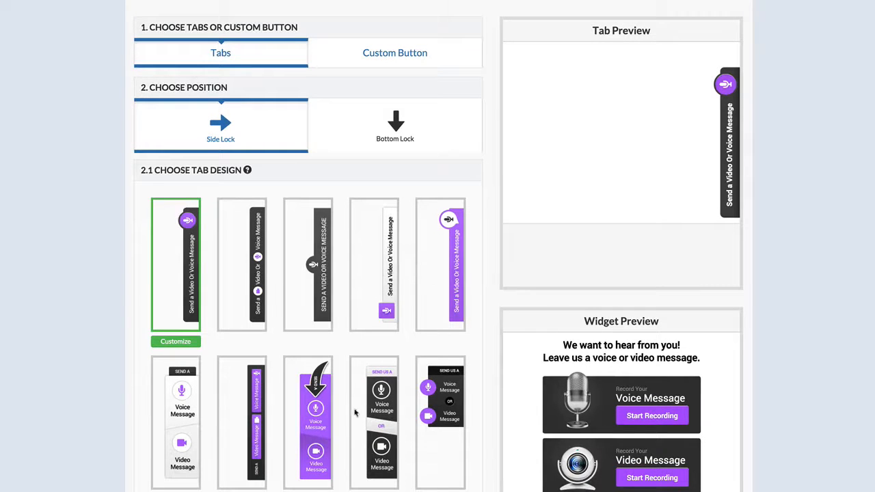
left_click(371, 63)
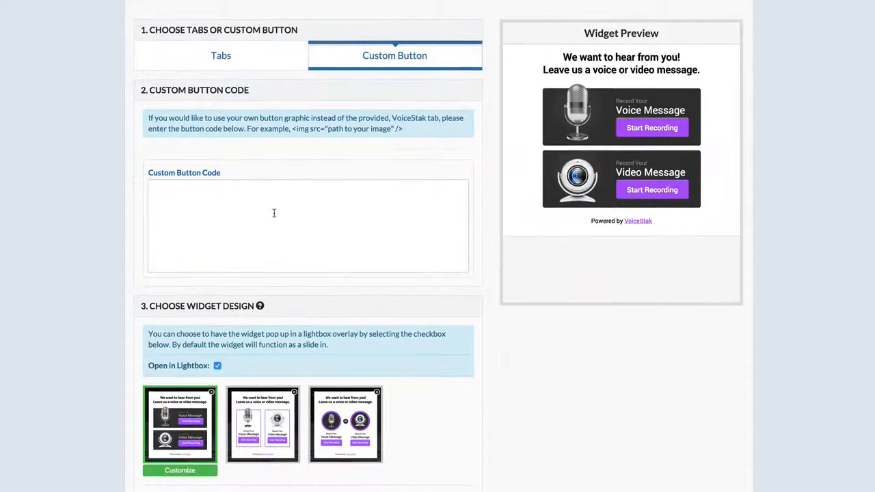
left_click(256, 65)
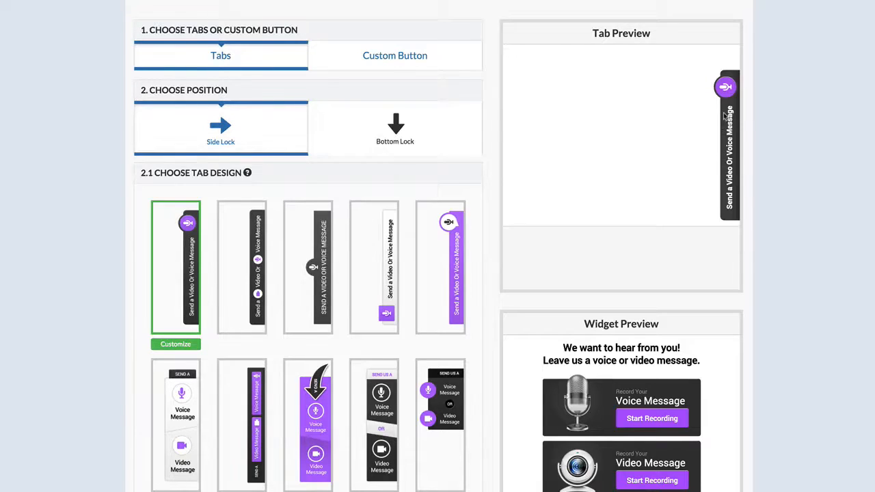
left_click(426, 138)
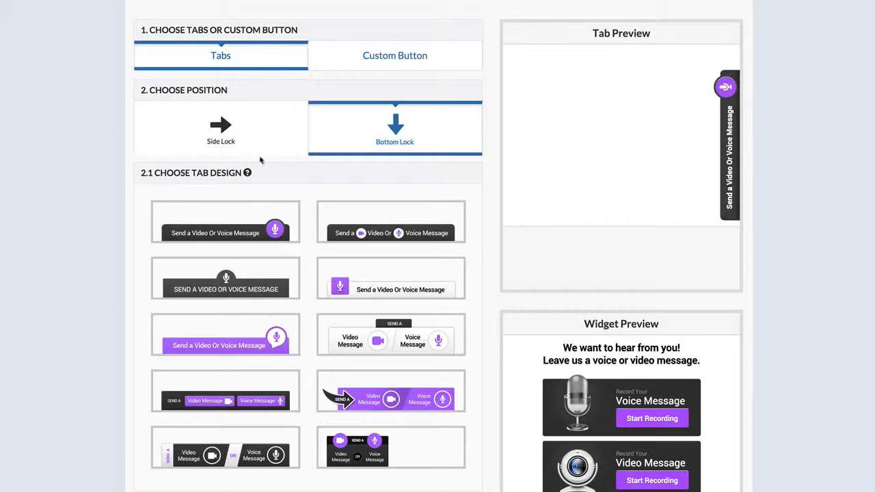
left_click(250, 133)
Step: Choose the dark side tab design with "Send us a" above stacked Voice Message and Video Message icons separated by "OR"
scroll(264, 125, "down", 3)
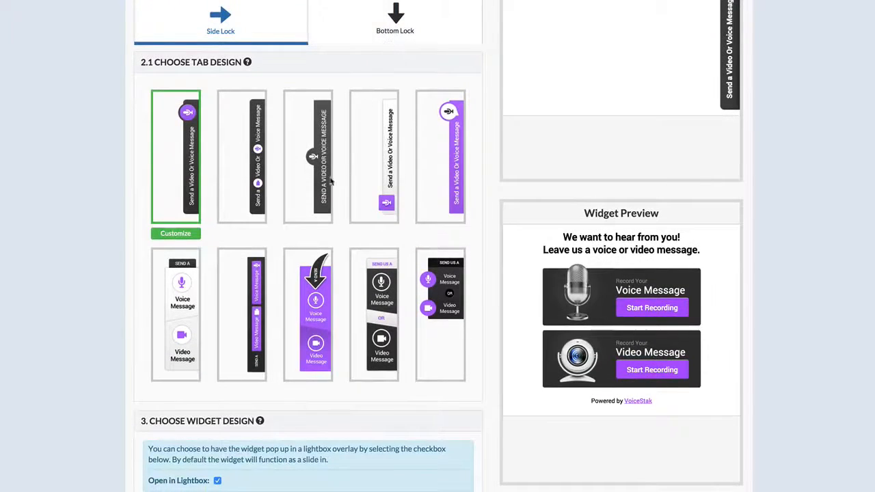
scroll(243, 229, "down", 1)
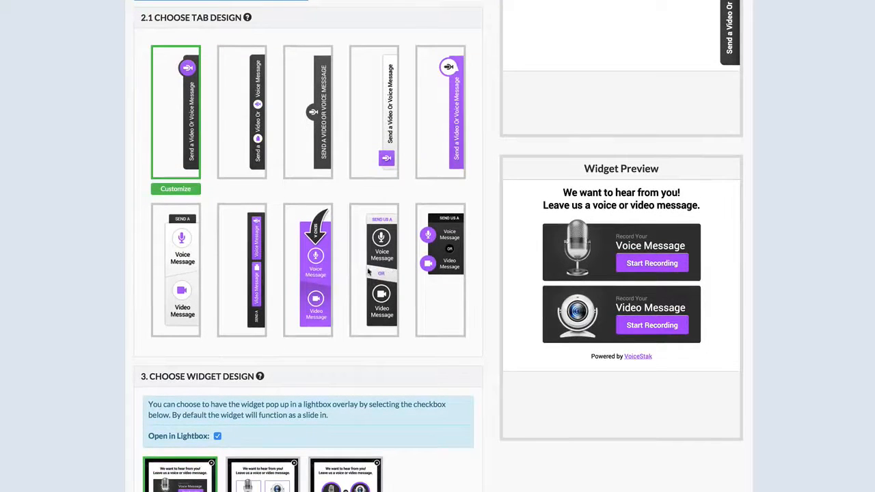
left_click(372, 307)
scroll(590, 67, "up", 2)
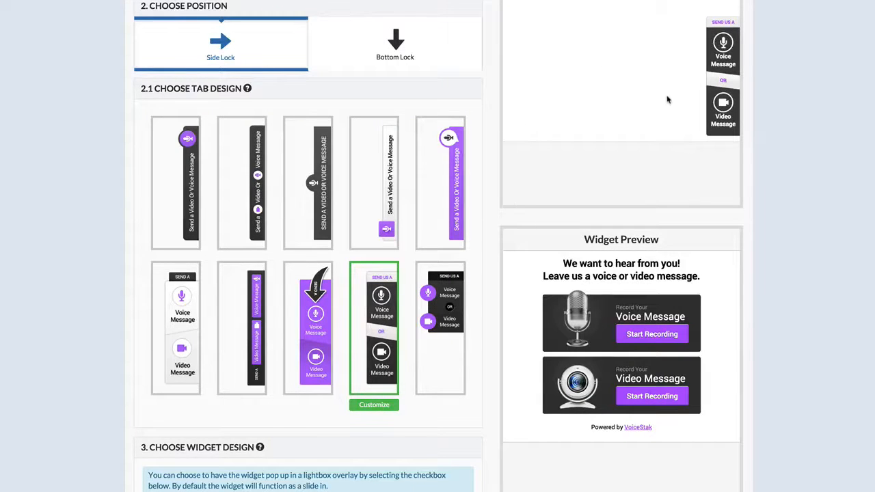
Step: Customize the selected tab's main background color, trying blue and red, and set it to black
scroll(518, 127, "down", 3)
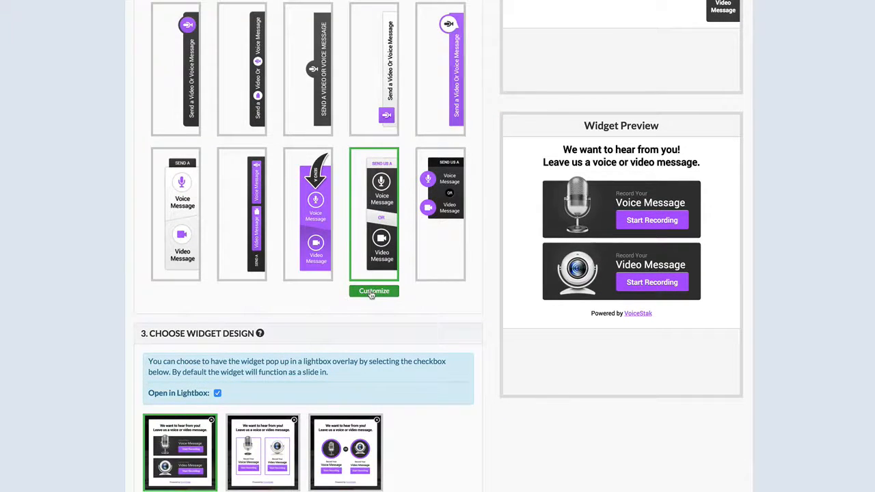
left_click(374, 291)
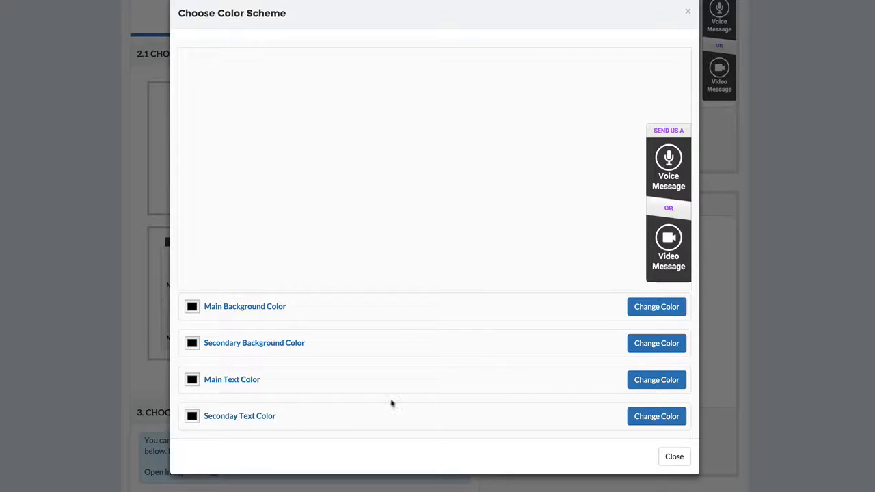
left_click(658, 309)
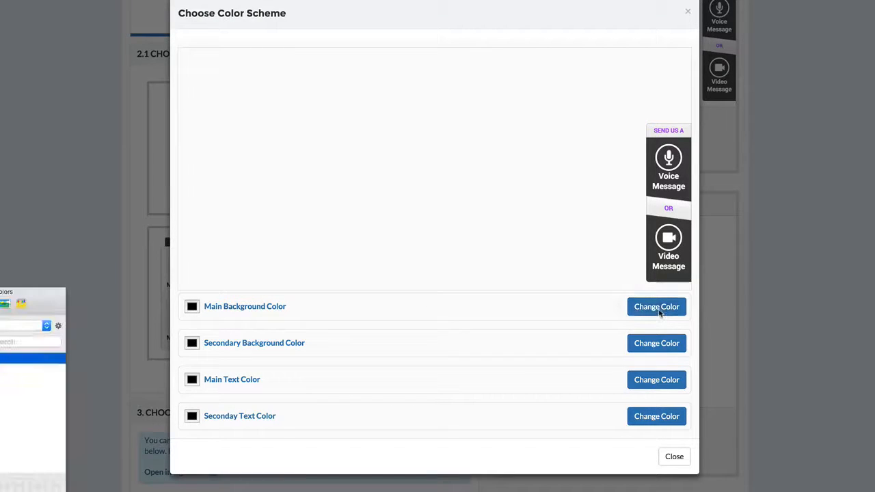
left_click_drag(64, 289, 429, 135)
left_click(374, 213)
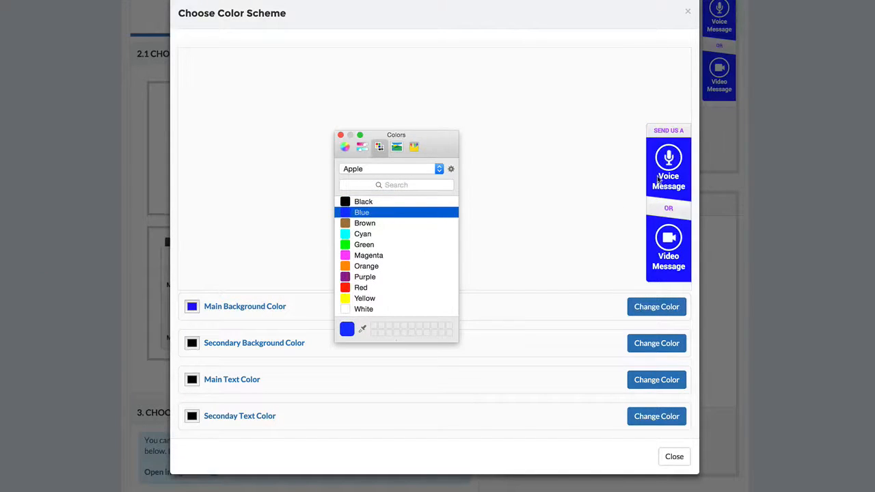
left_click(365, 202)
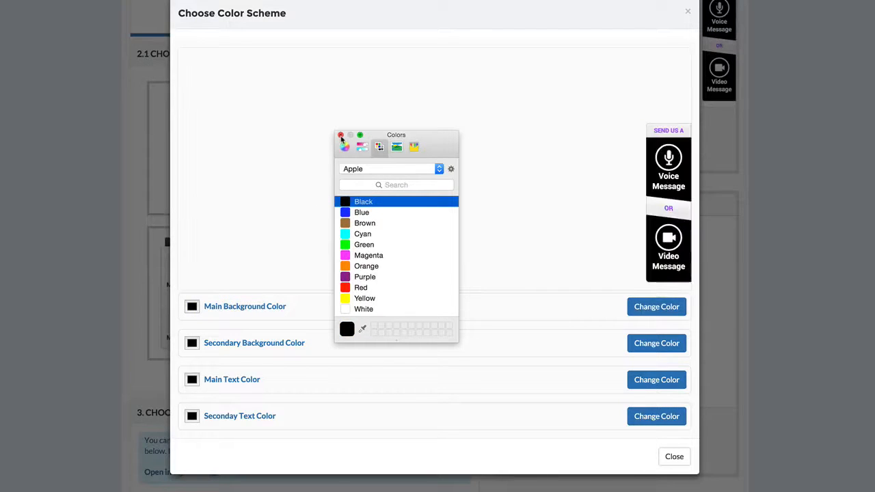
left_click(366, 288)
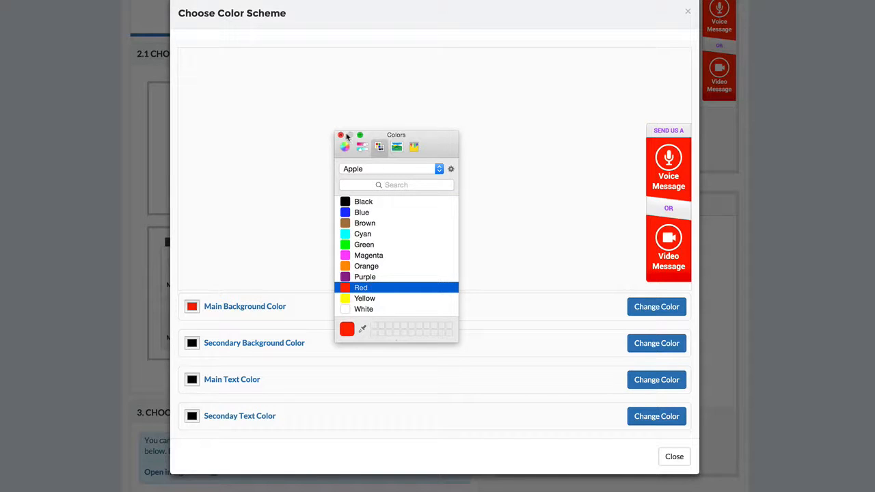
left_click(372, 202)
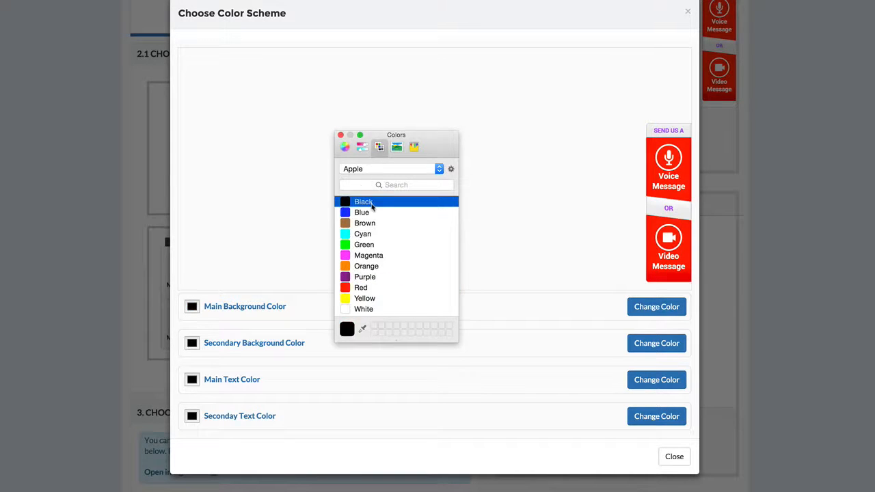
left_click(341, 134)
left_click(676, 458)
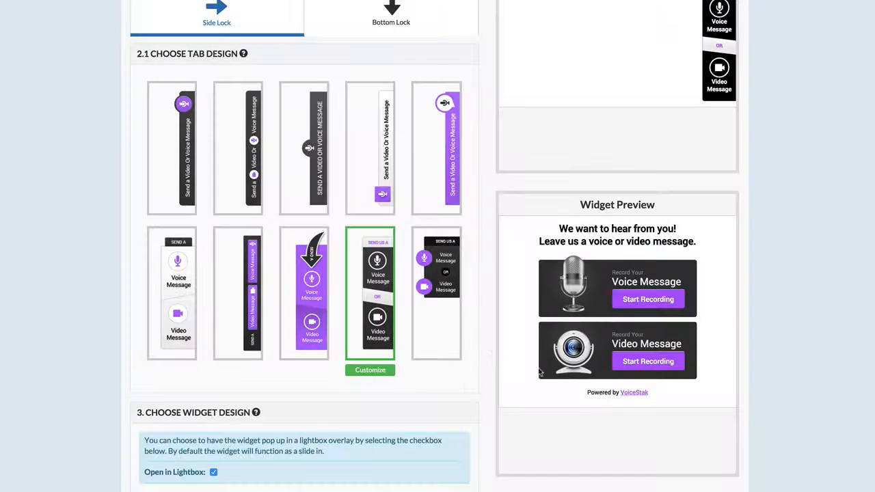
Step: Turn off Open in Lightbox for the widget design so that it functions as a slide-in
scroll(299, 362, "down", 1)
scroll(299, 362, "down", 2)
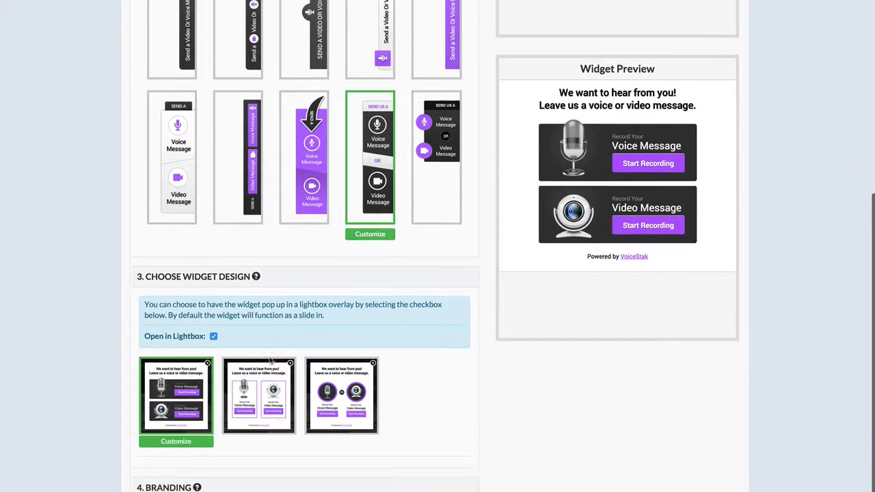
scroll(654, 57, "up", 5)
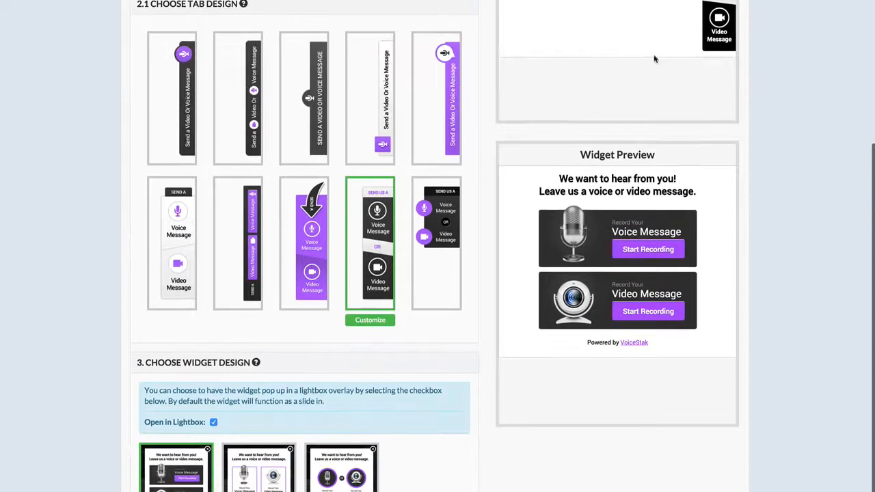
scroll(692, 135, "down", 3)
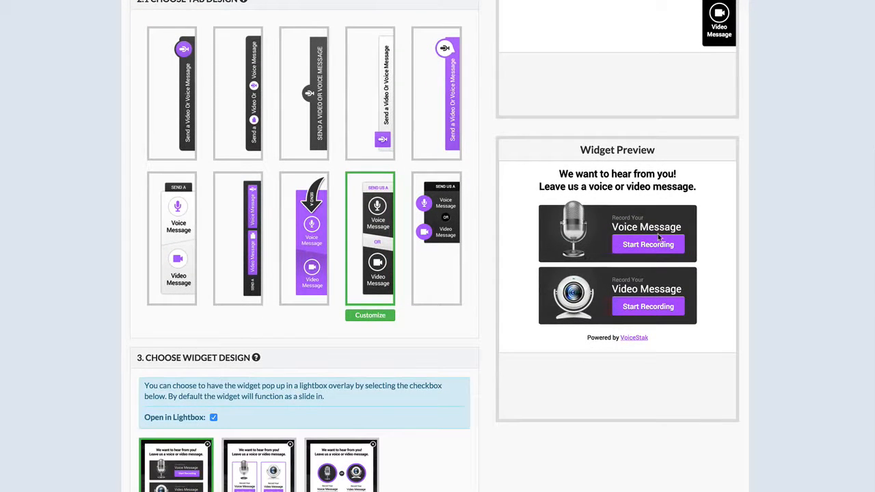
scroll(658, 236, "down", 2)
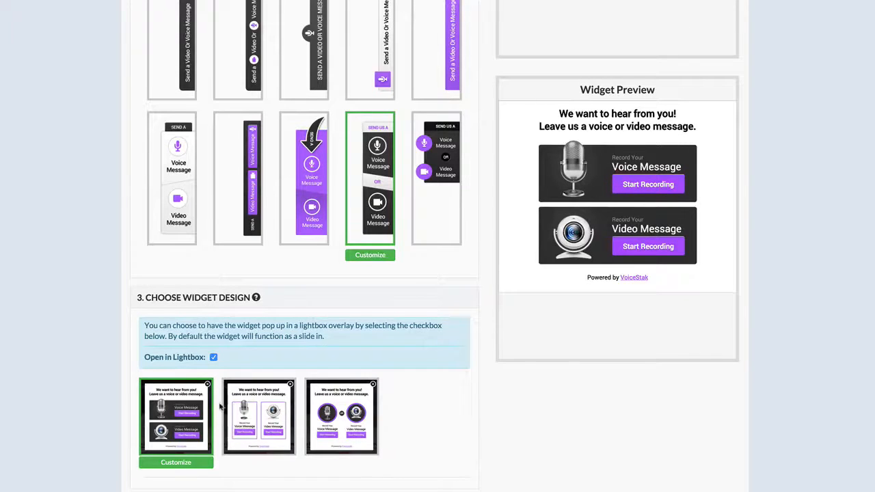
scroll(220, 408, "down", 2)
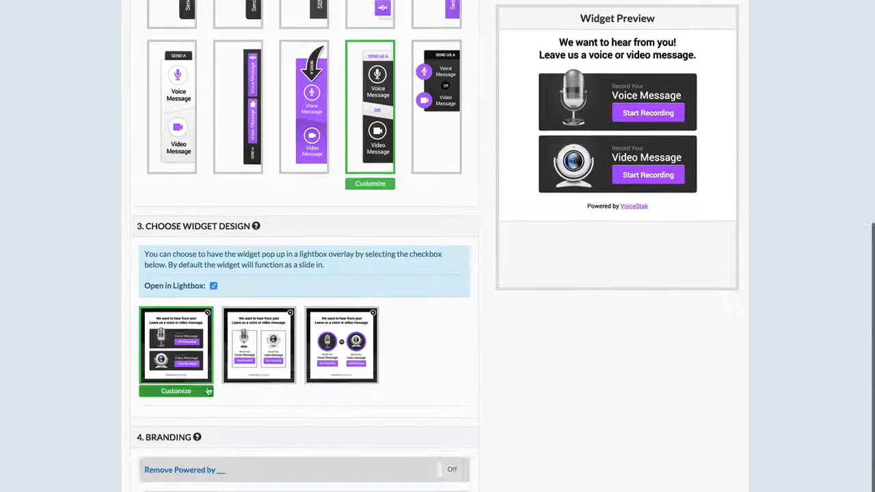
left_click(213, 287)
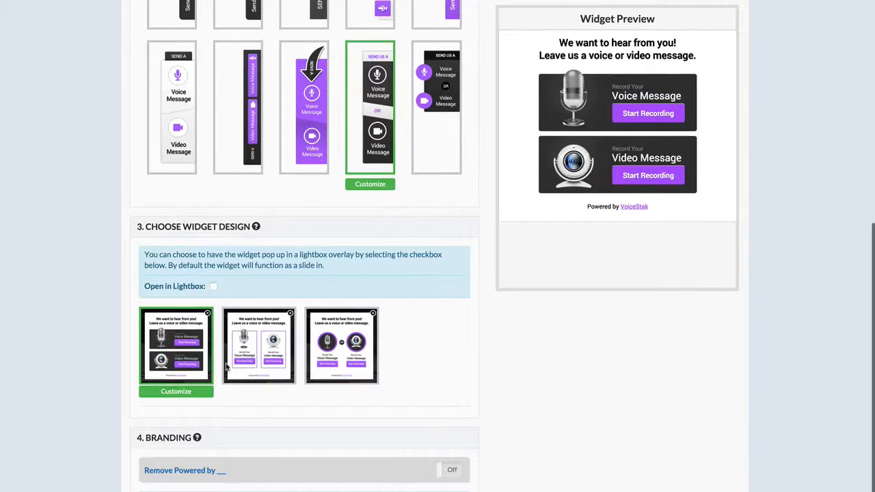
scroll(226, 352, "down", 1)
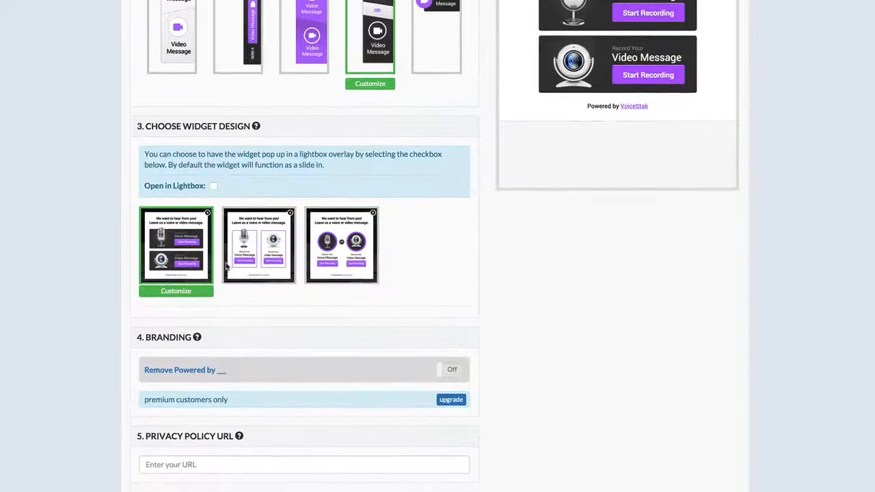
scroll(236, 274, "down", 1)
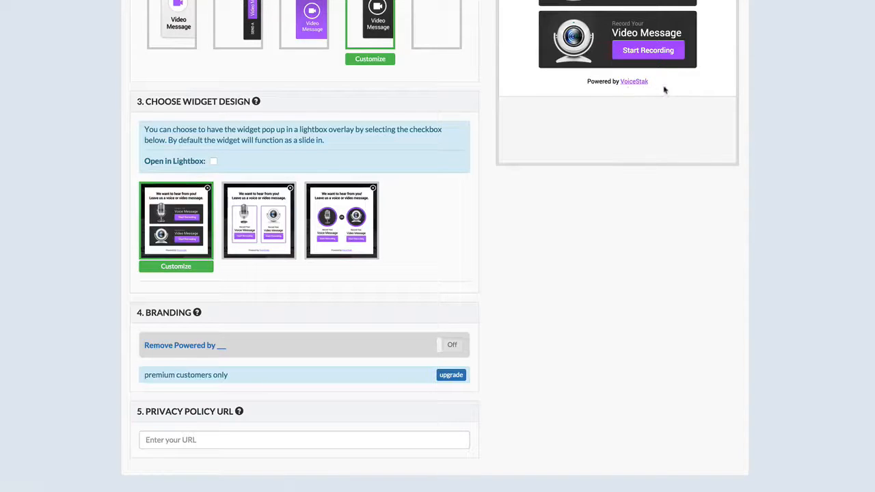
left_click(195, 439)
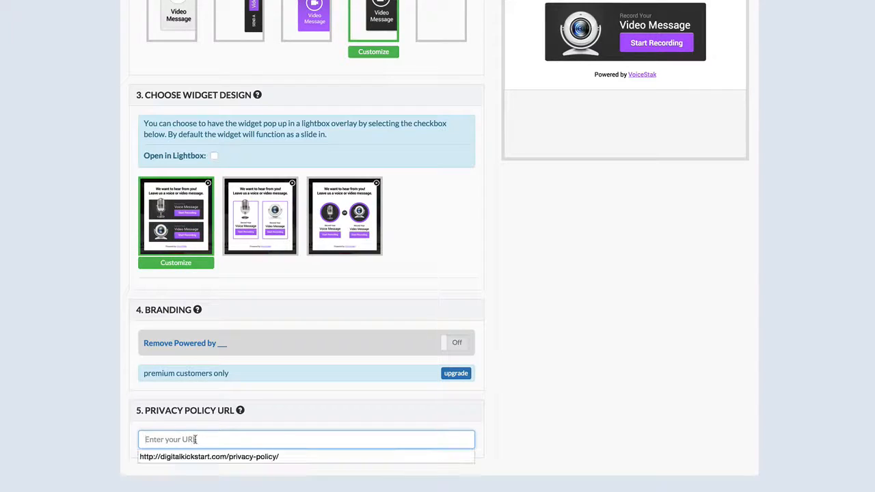
left_click(199, 456)
scroll(586, 410, "up", 8)
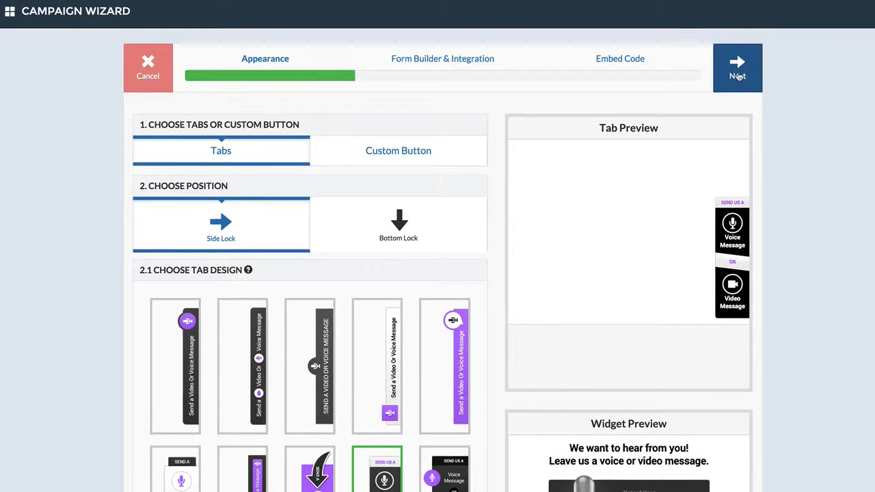
left_click(738, 77)
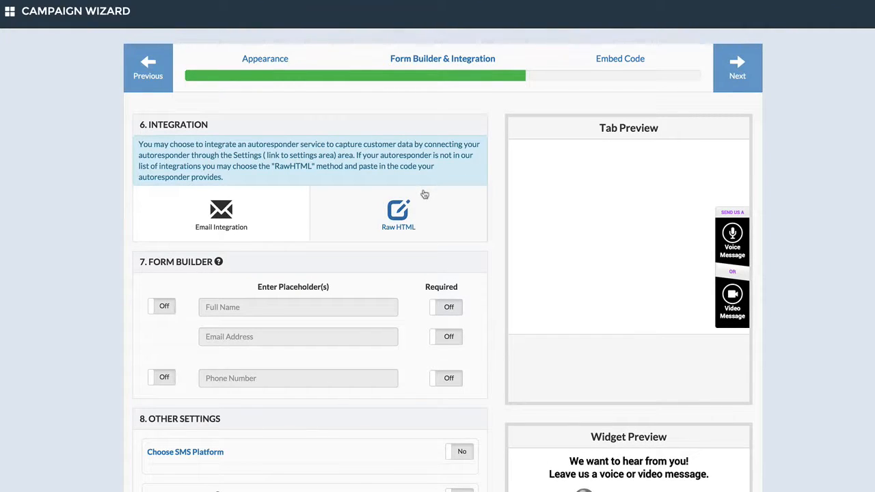
Step: Choose Email Integration and examine the account's Auto Responder Integrations and the credentials each service requires
left_click(236, 227)
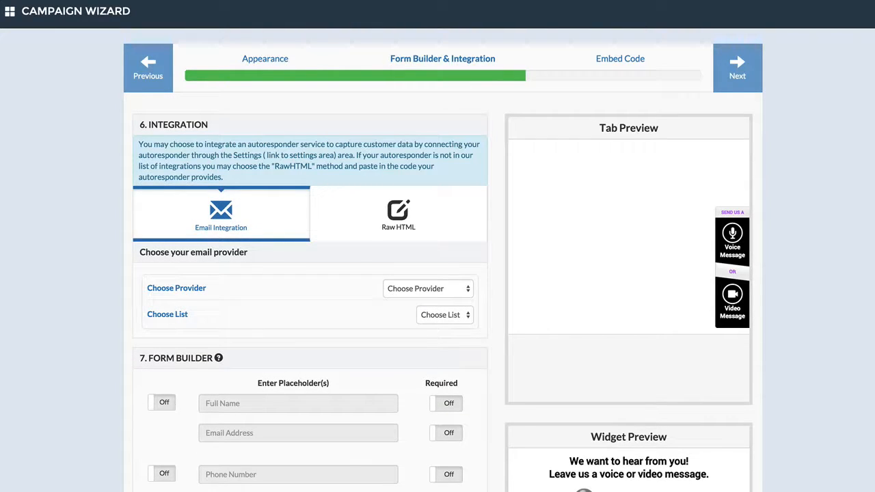
left_click(841, 0)
right_click(815, 14)
left_click(823, 18)
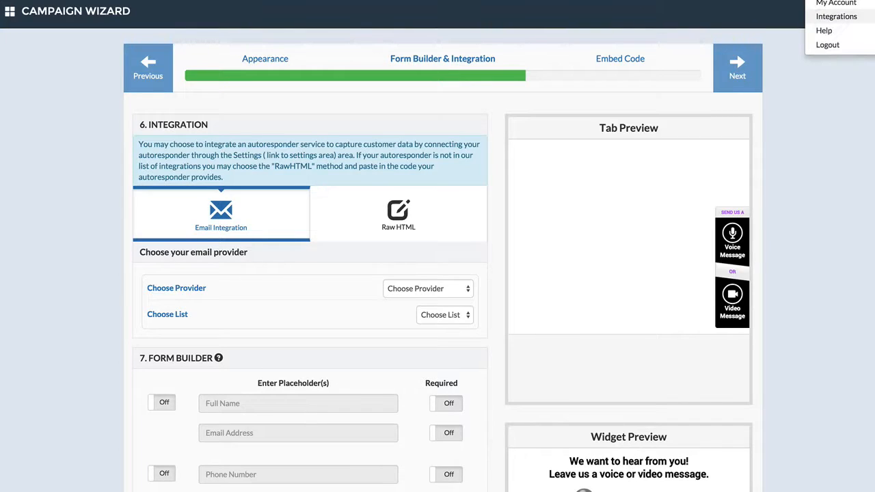
scroll(328, 144, "down", 2)
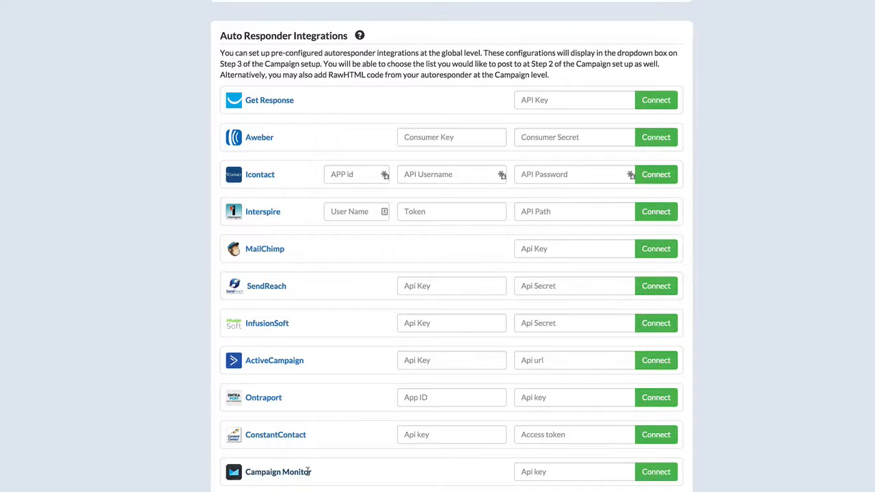
scroll(308, 472, "up", 1)
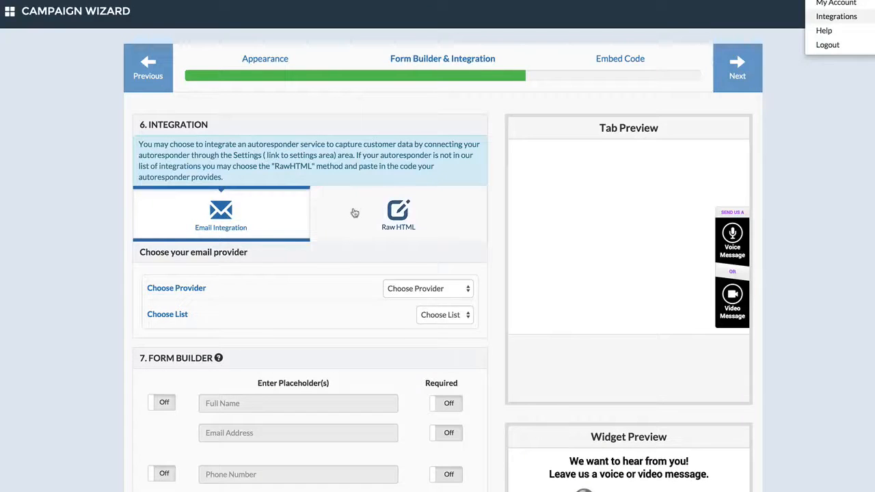
Step: Switch the integration method to Raw HTML and paste the AWeber web form code into the code box
left_click(355, 213)
left_click(291, 300)
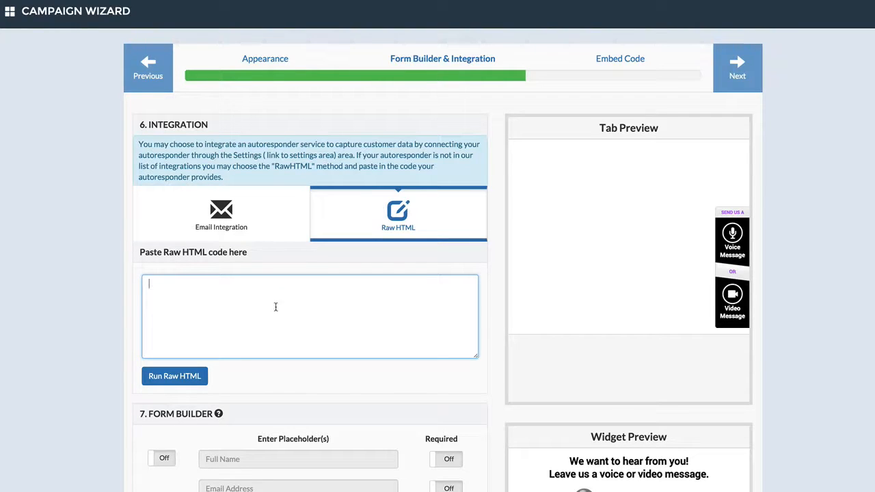
scroll(258, 373, "down", 1)
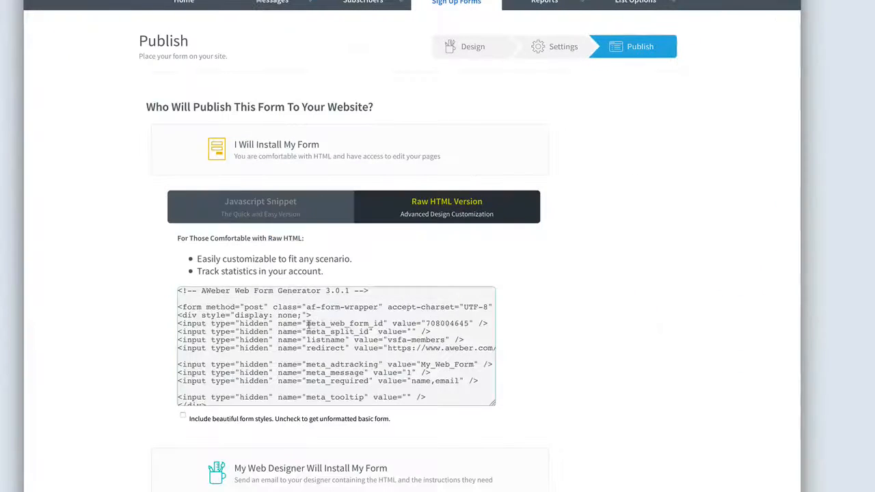
left_click(309, 324)
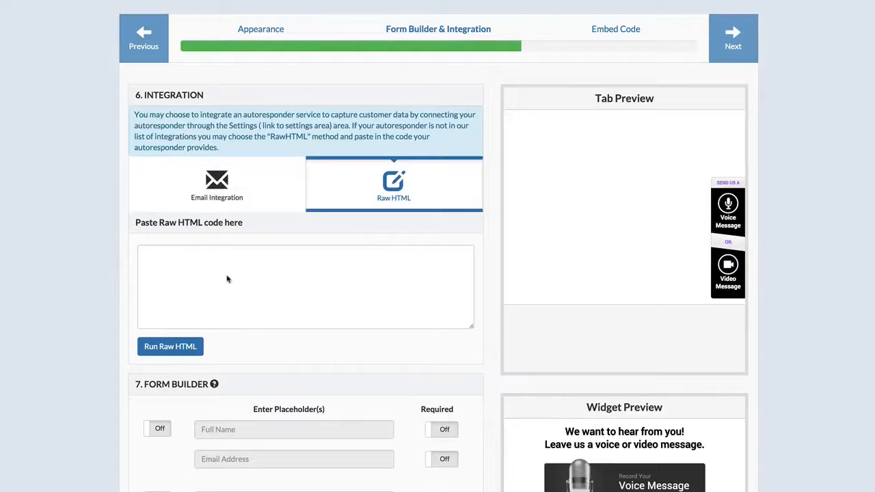
left_click(234, 277)
key("ctrl+v")
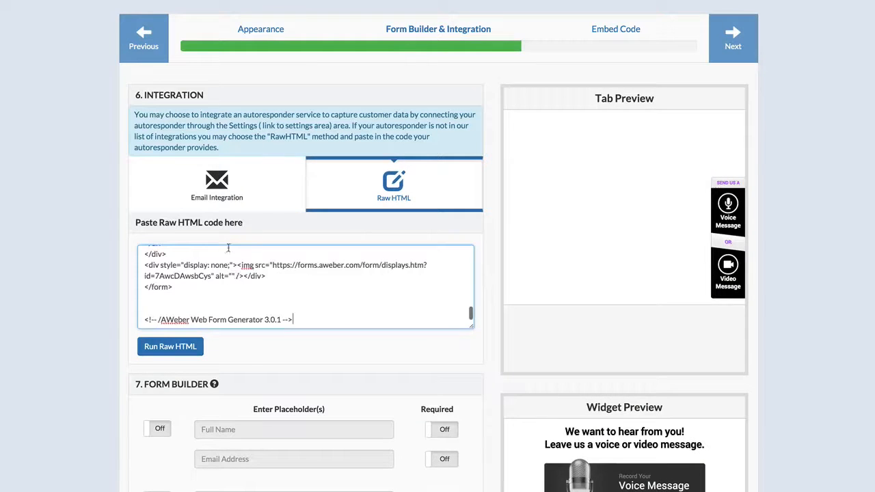
Step: Check the selectable email providers under Email Integration and return to the Raw HTML method
left_click(217, 183)
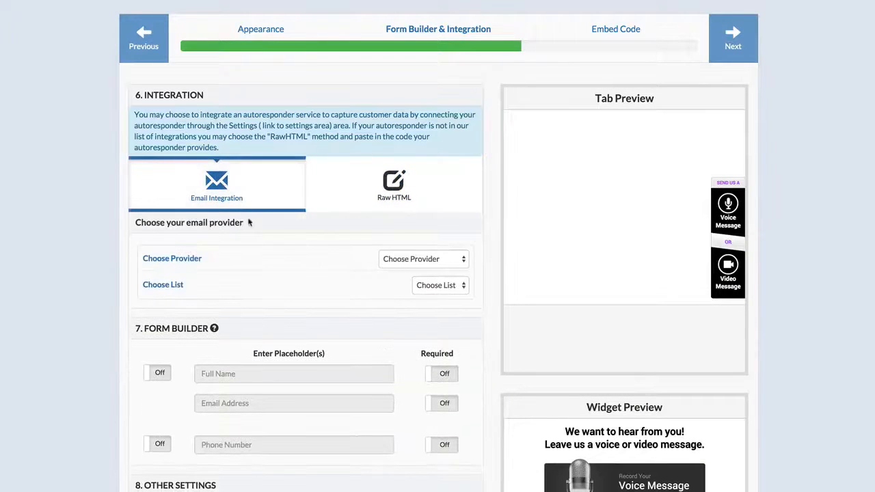
left_click(414, 259)
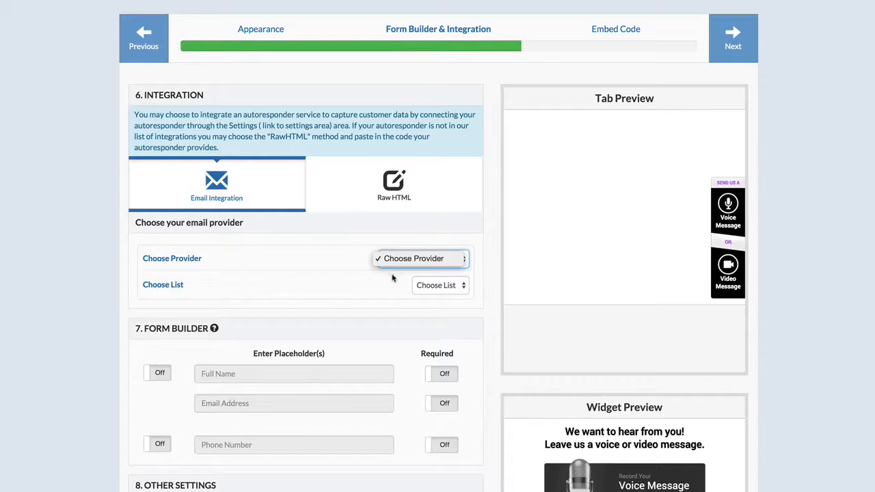
left_click(384, 292)
left_click(374, 179)
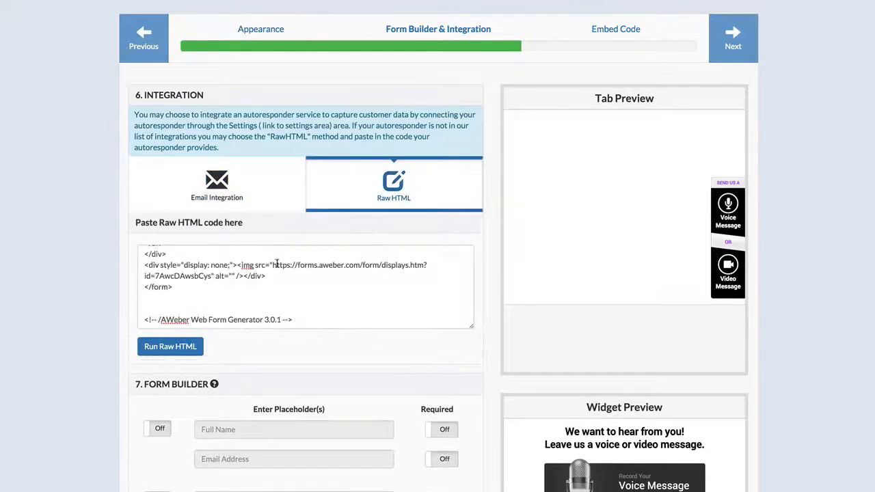
Step: Replace the entire Raw HTML content with a fresh paste of the AWeber form code and run it
left_click(268, 271)
key("super+a")
key("super+v")
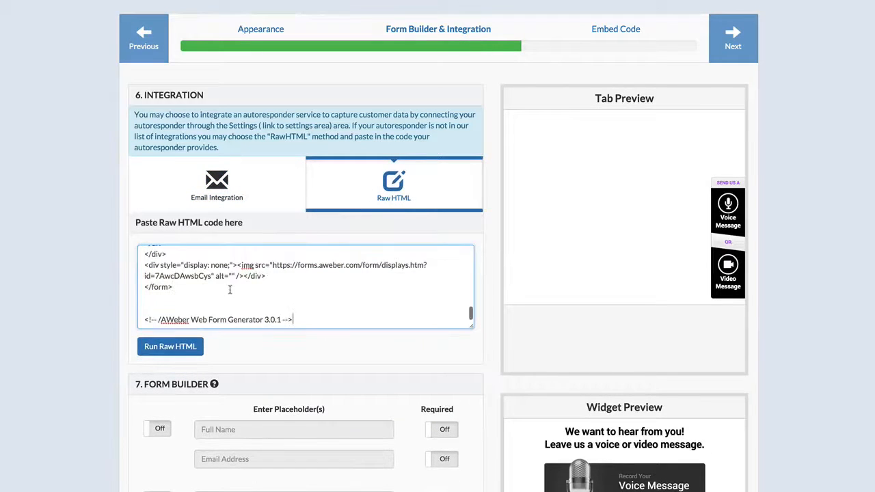
left_click(186, 346)
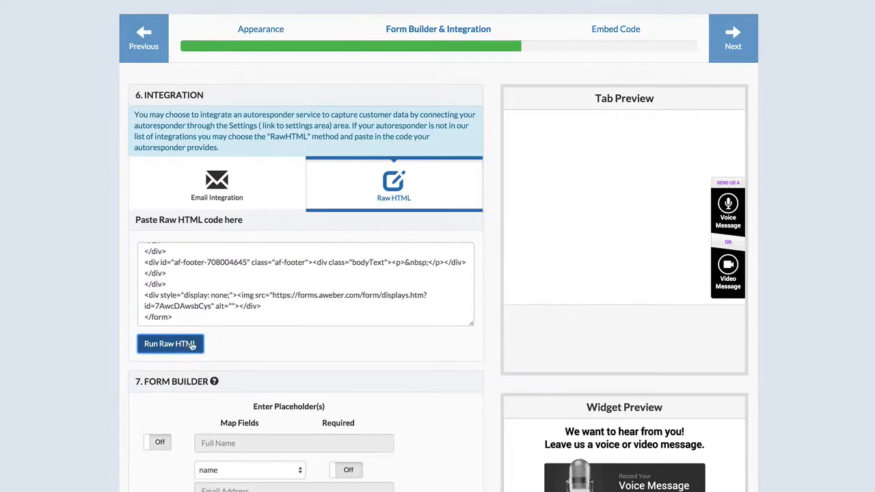
Step: Enable the Full Name field in the form builder and map it to the name field
scroll(205, 345, "down", 3)
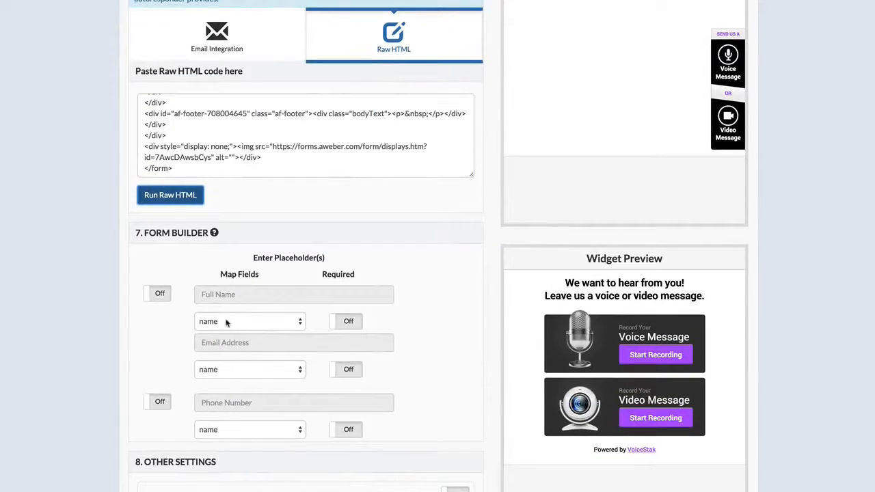
left_click(158, 293)
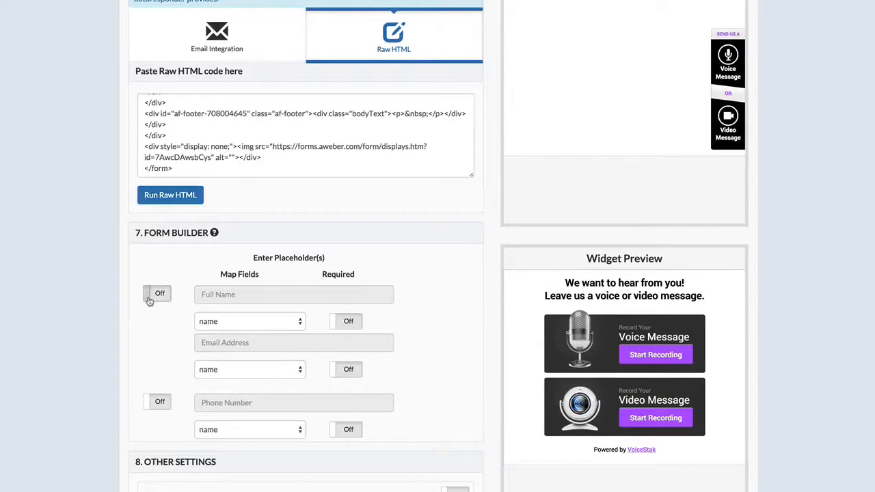
left_click(217, 319)
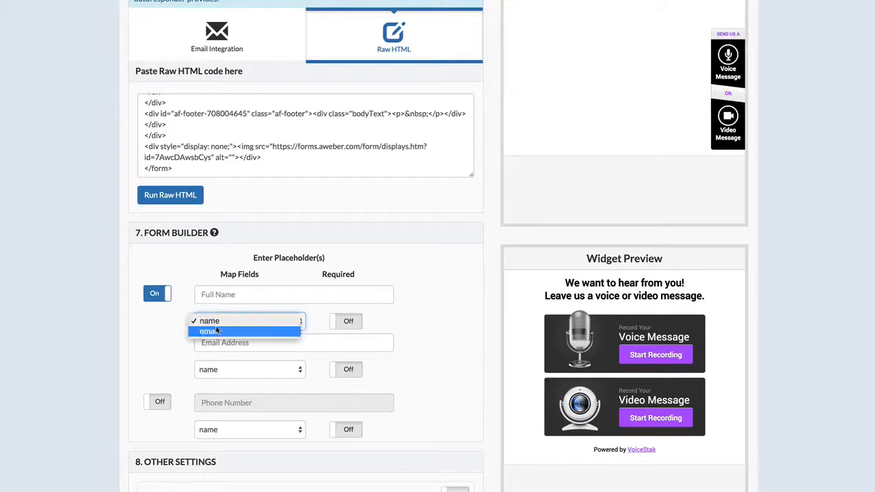
left_click(250, 320)
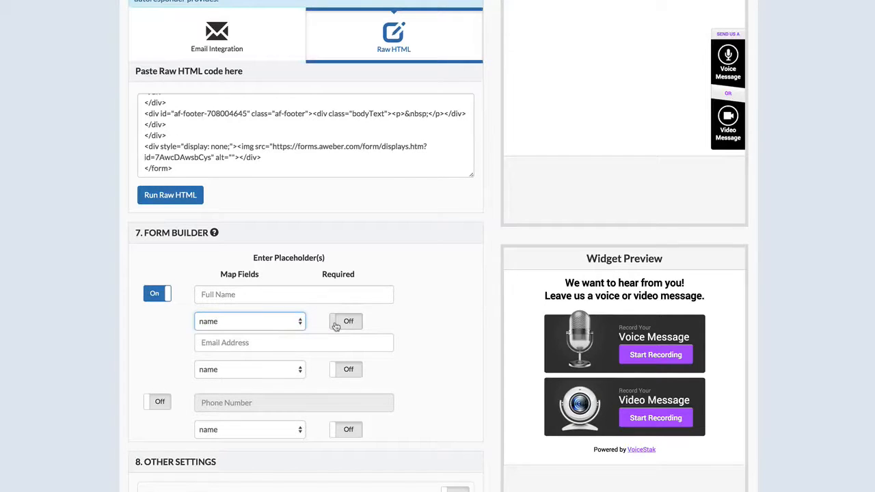
left_click(153, 404)
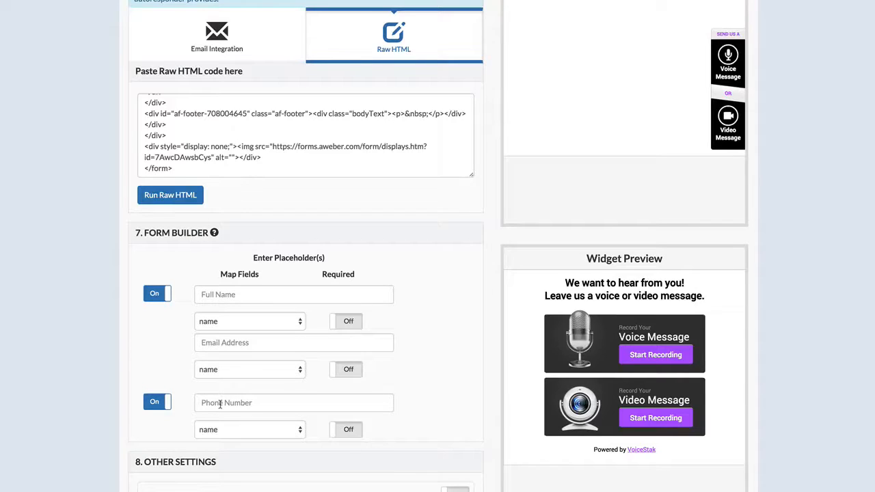
scroll(220, 404, "down", 1)
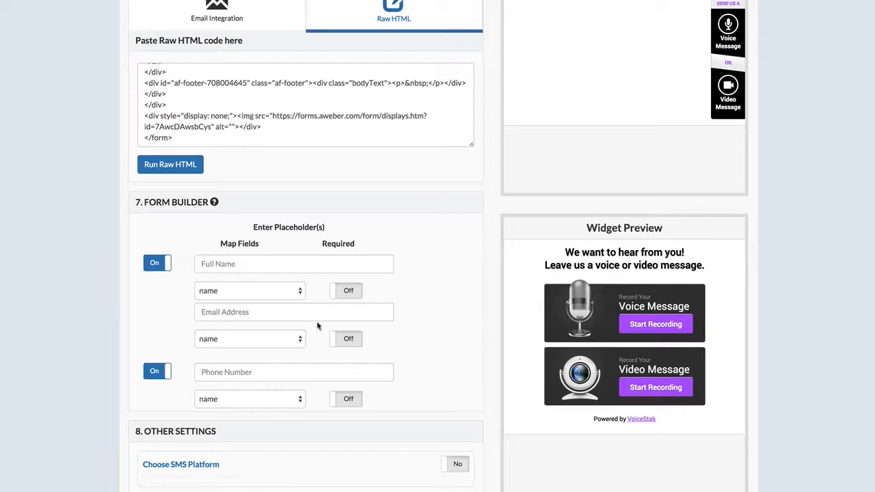
left_click(167, 366)
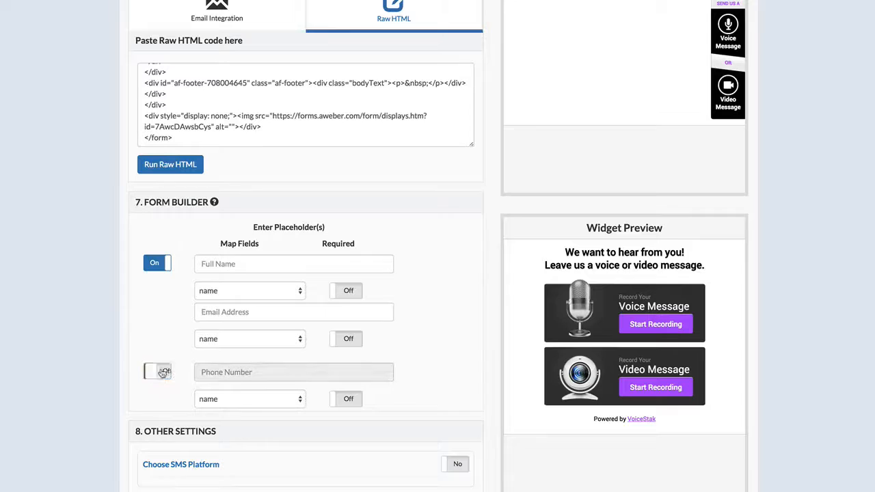
Step: Map the Email Address field to email and make both the Full Name and Email Address fields required
left_click(220, 341)
left_click(220, 354)
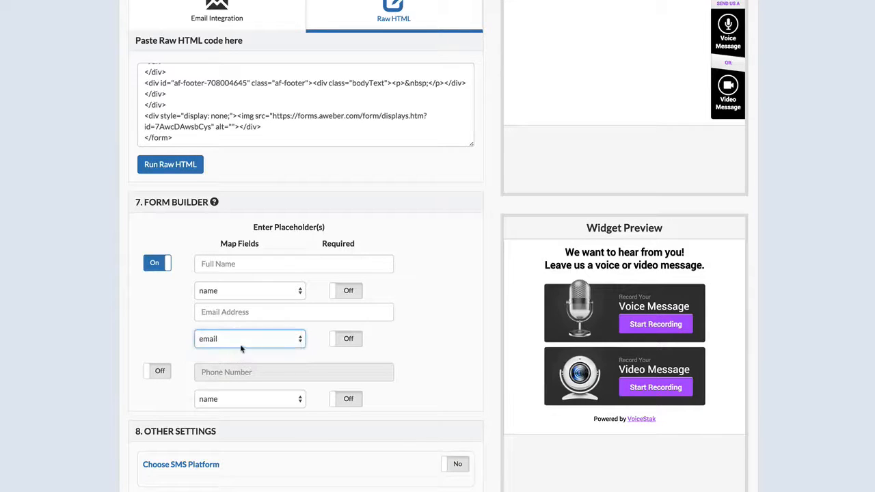
left_click(343, 291)
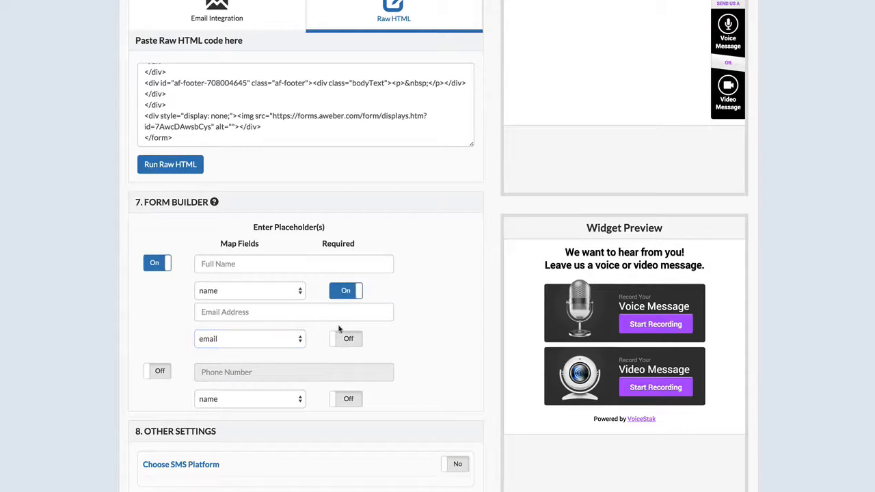
left_click(345, 338)
Step: Enable the SMS platform with Twilio as the SMS integration, trying the Phone Number form field and leaving it off
scroll(342, 337, "down", 1)
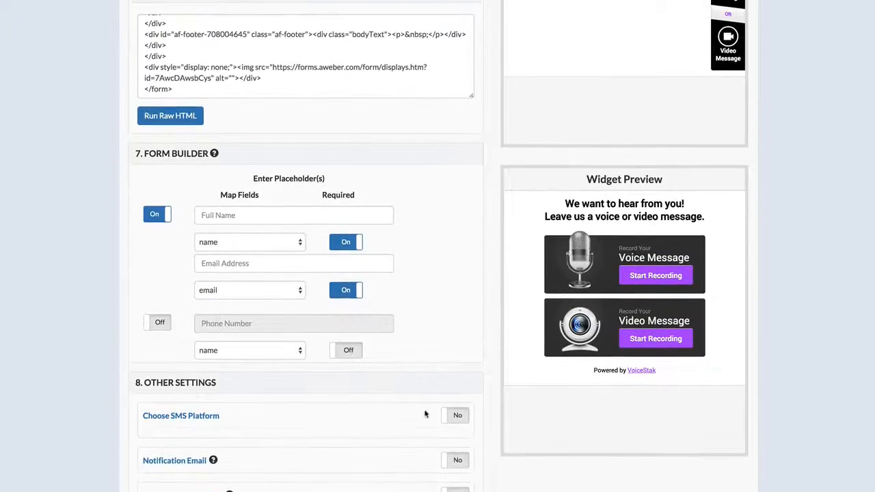
left_click(451, 417)
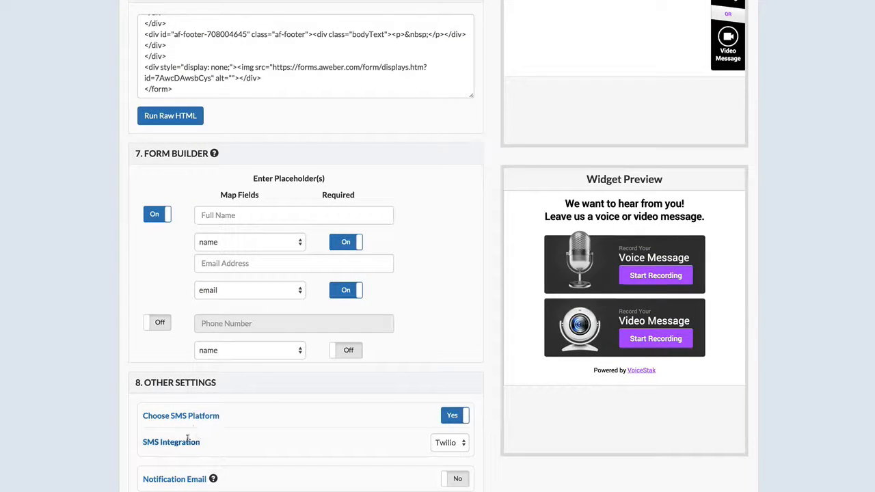
left_click(155, 324)
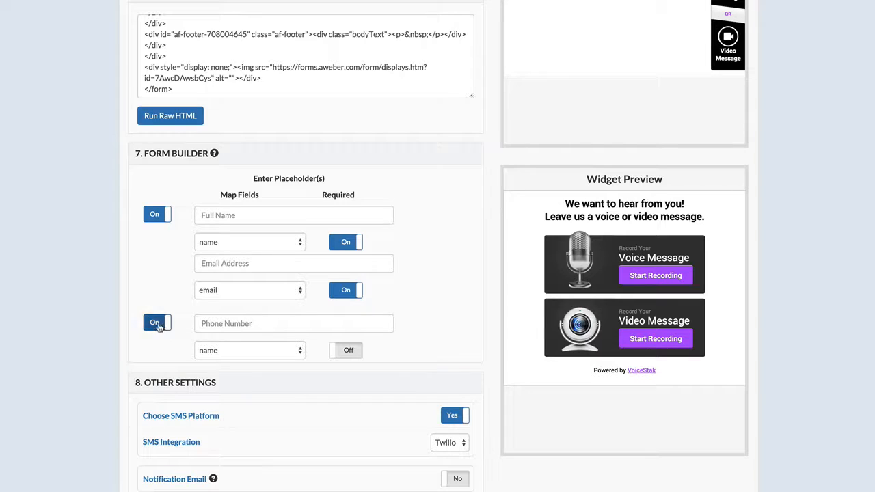
left_click(152, 324)
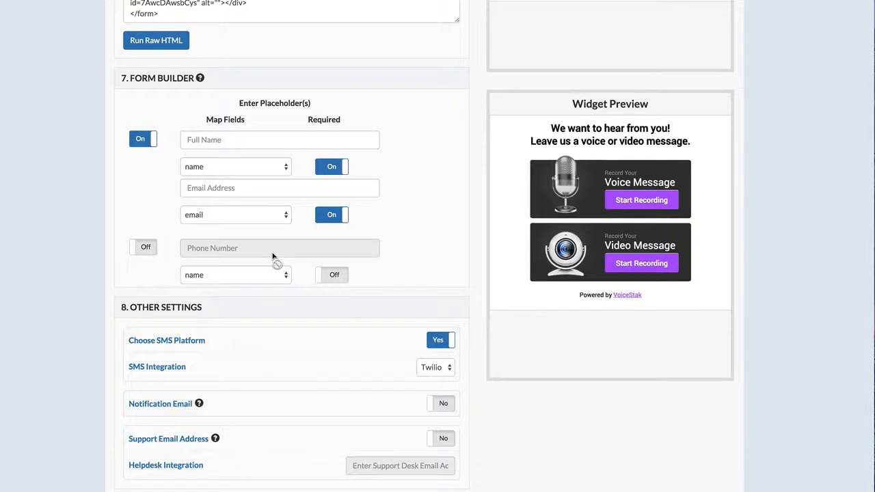
Step: Enable the Notification Email and Support Email Address options in the other settings
scroll(275, 303, "down", 1)
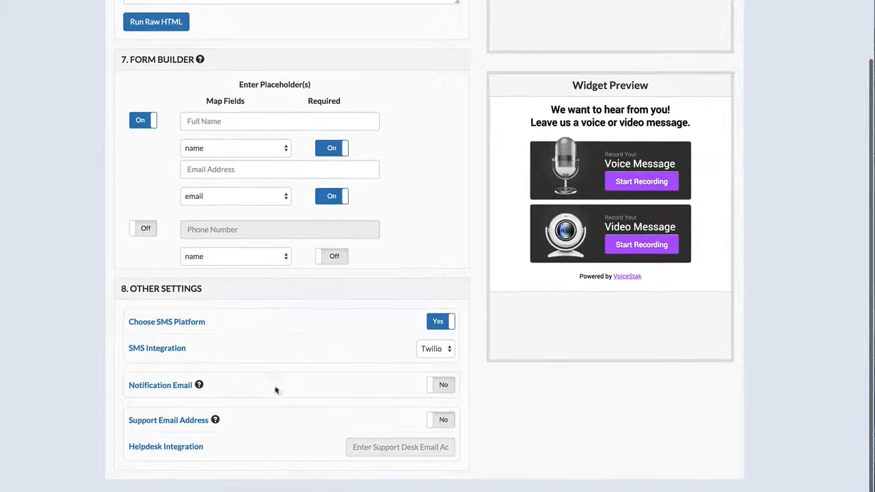
left_click(429, 388)
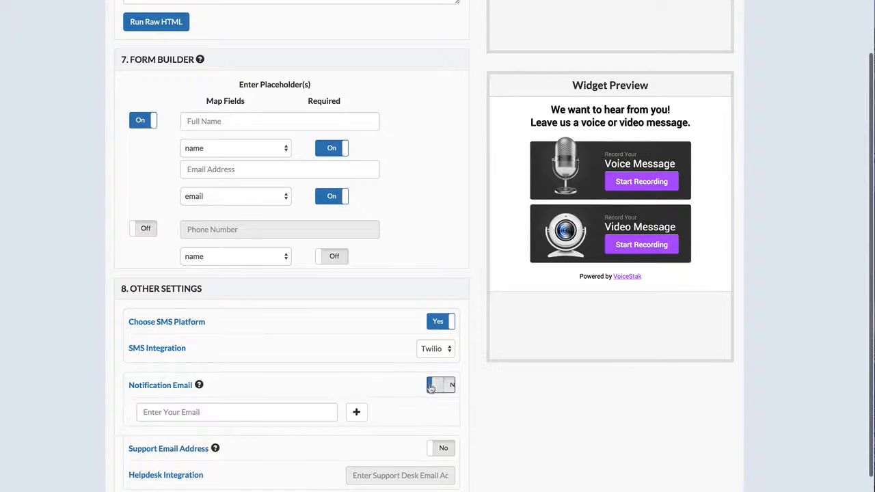
scroll(383, 387, "down", 1)
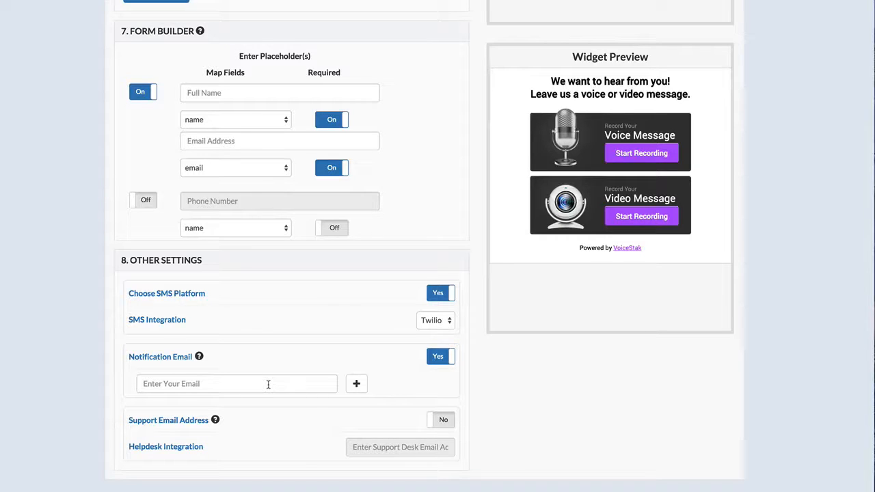
left_click(431, 425)
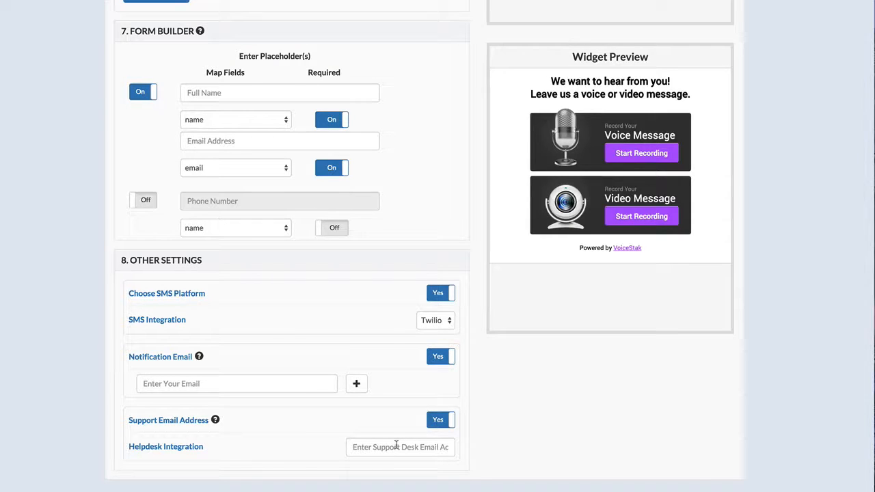
Step: Turn off the Support Email Address option and copy the widget's embed script from the embed section
left_click(436, 429)
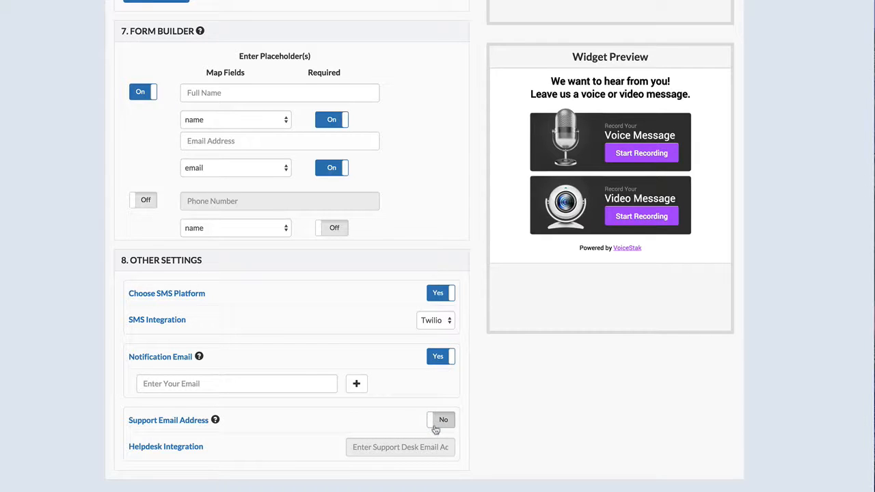
scroll(434, 426, "up", 5)
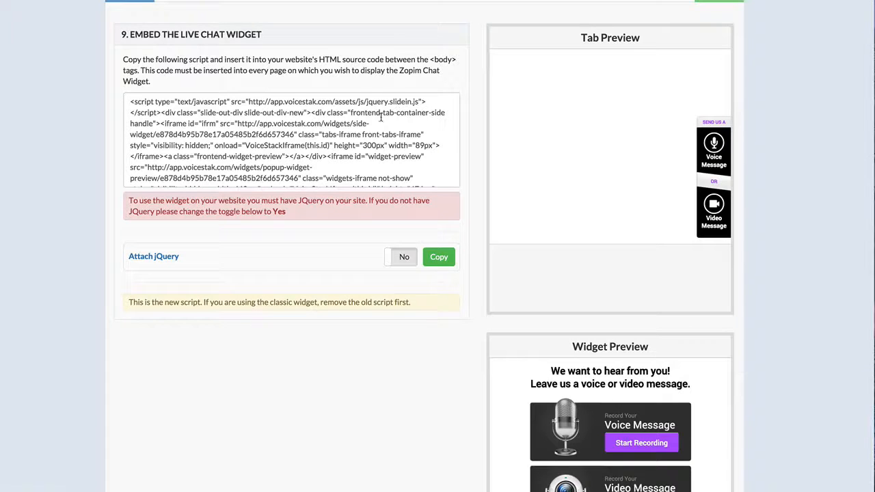
scroll(253, 113, "down", 2)
left_click(287, 125)
key("super+c")
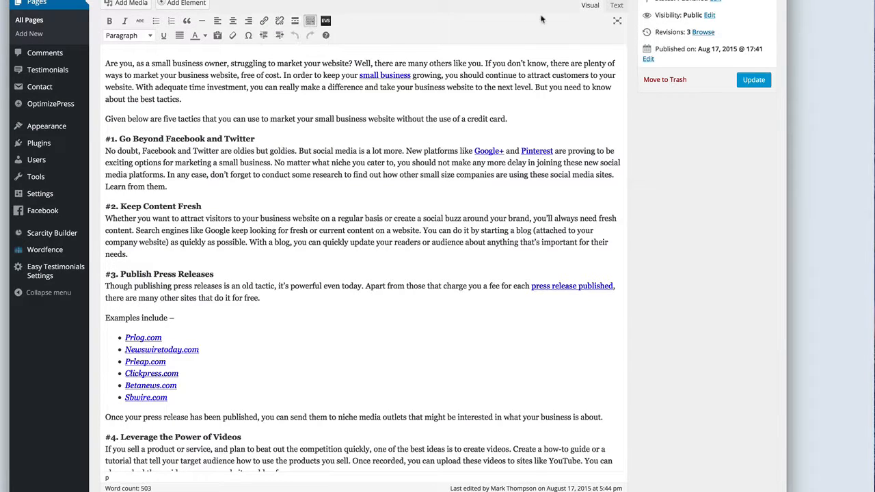
Step: Paste the embed script at the end of the WordPress test page's HTML source and update the page
left_click(617, 6)
scroll(415, 326, "down", 10)
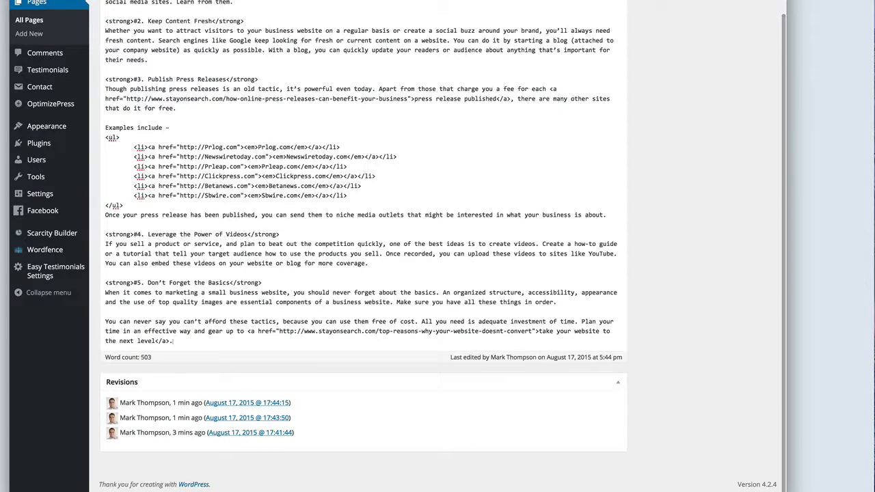
key("super+v")
scroll(375, 307, "up", 3)
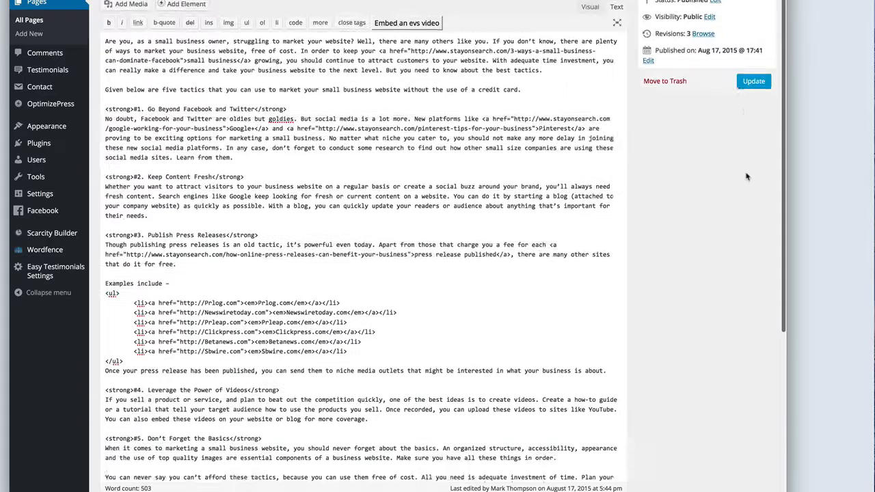
left_click(754, 88)
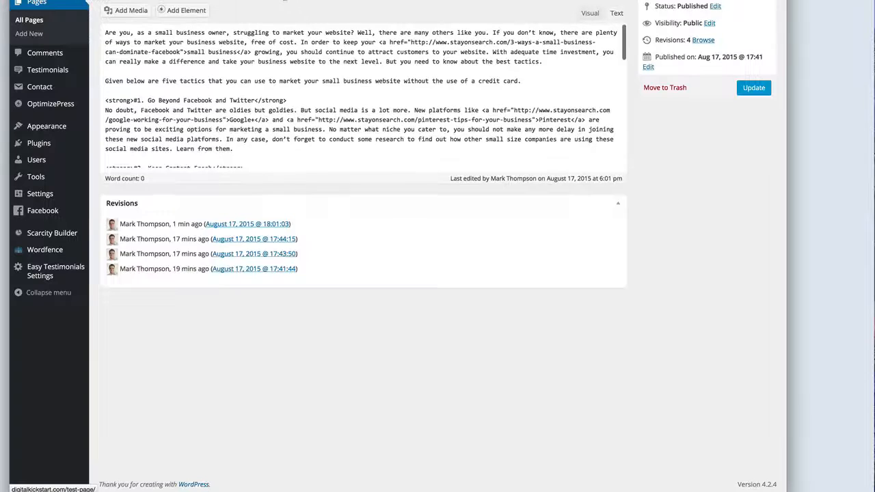
Step: Open the published test page in a new browser tab and expand the message widget from its side tab
right_click(285, 0)
left_click(307, 1)
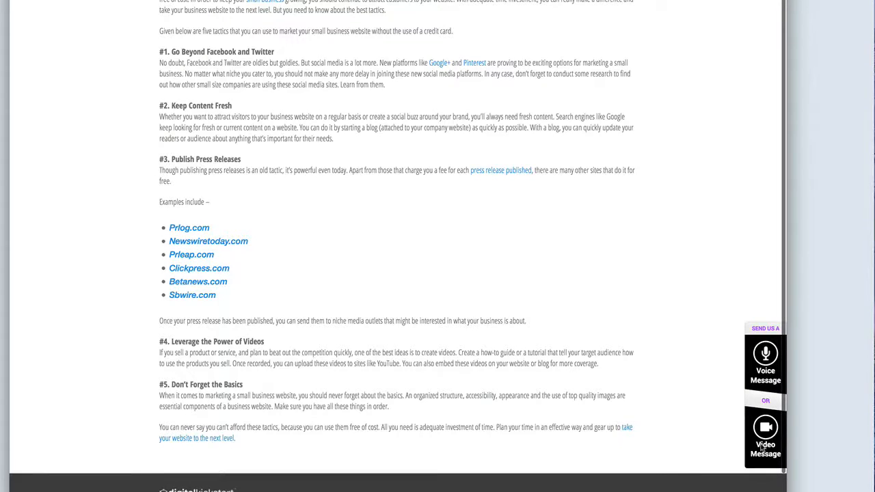
left_click(765, 360)
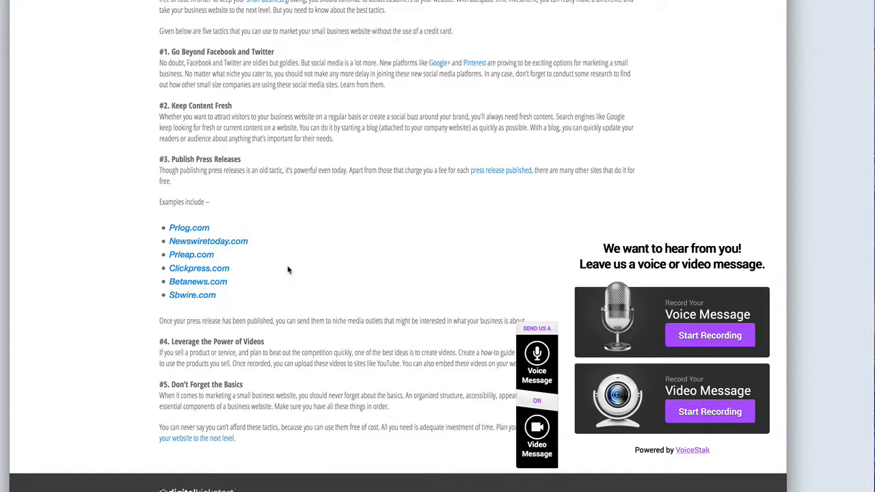
Step: Record a test voice message of about 4 seconds in the widget and play it back
left_click(724, 341)
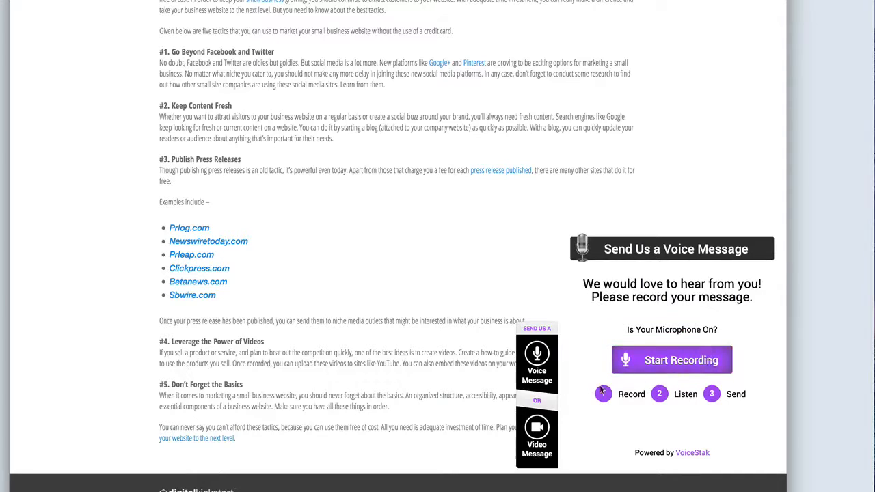
left_click(681, 361)
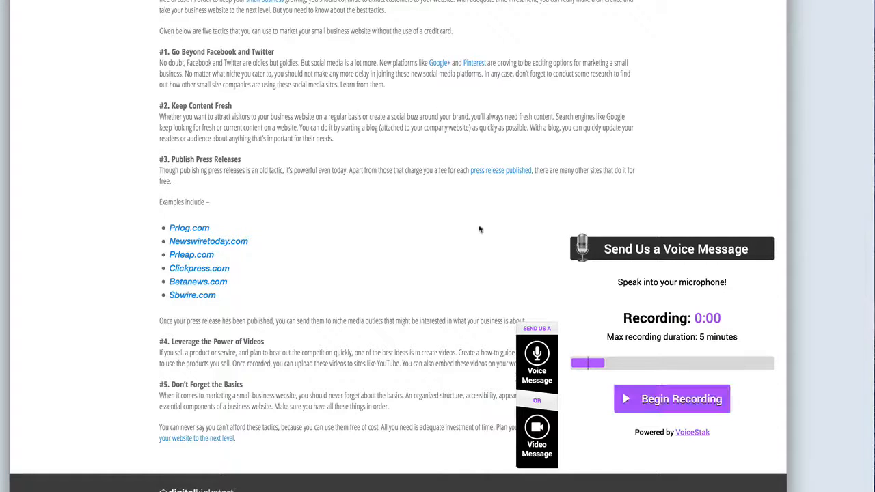
left_click(662, 402)
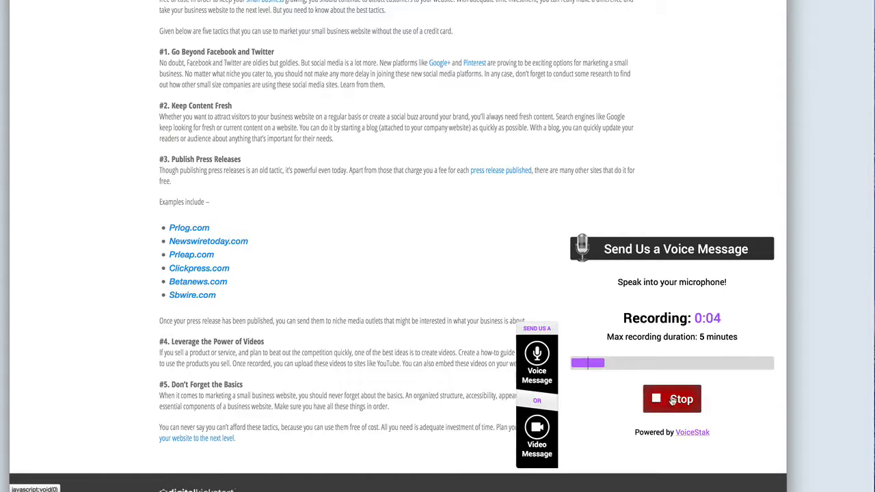
left_click(663, 402)
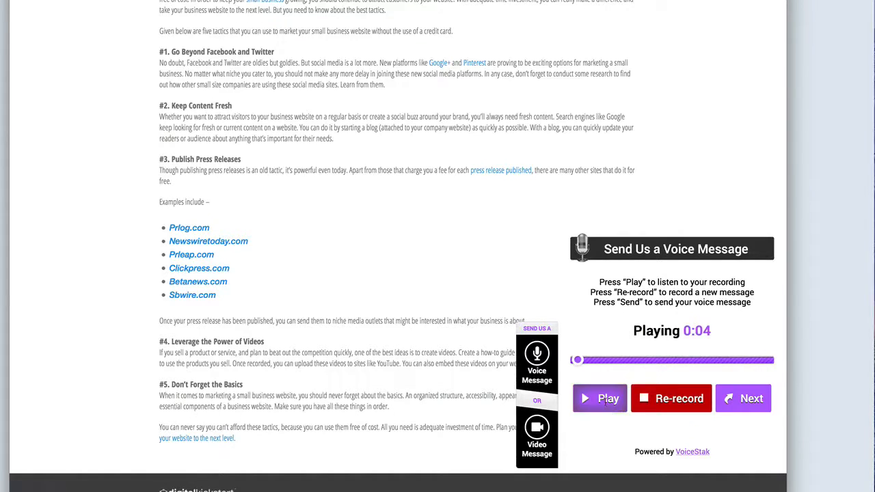
left_click(604, 399)
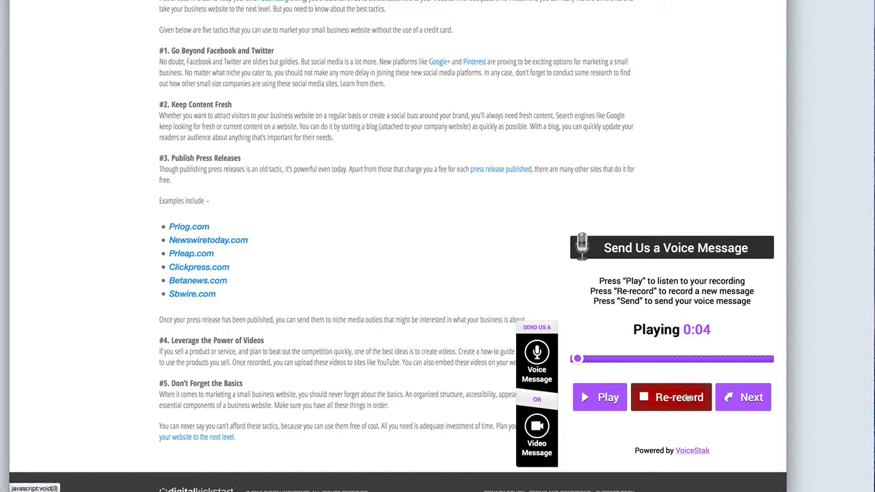
Step: Fill in the sender's full name and e-mail address for the voice message and send it
left_click(742, 400)
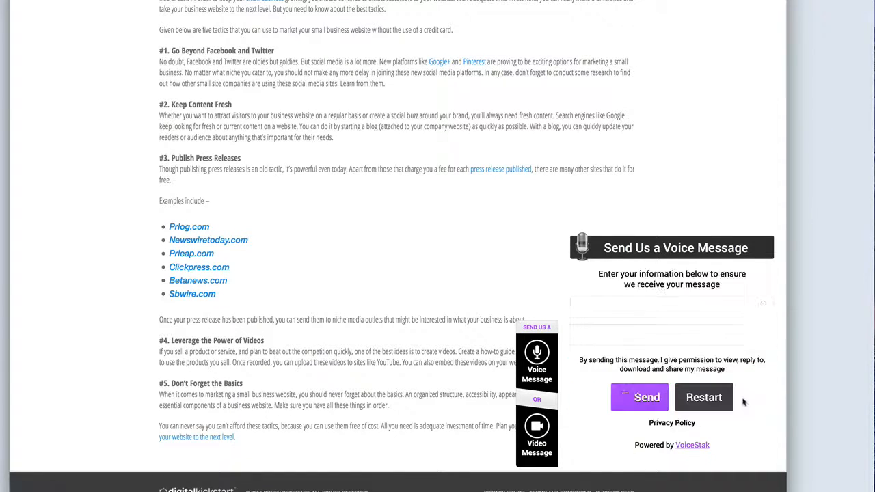
left_click(689, 307)
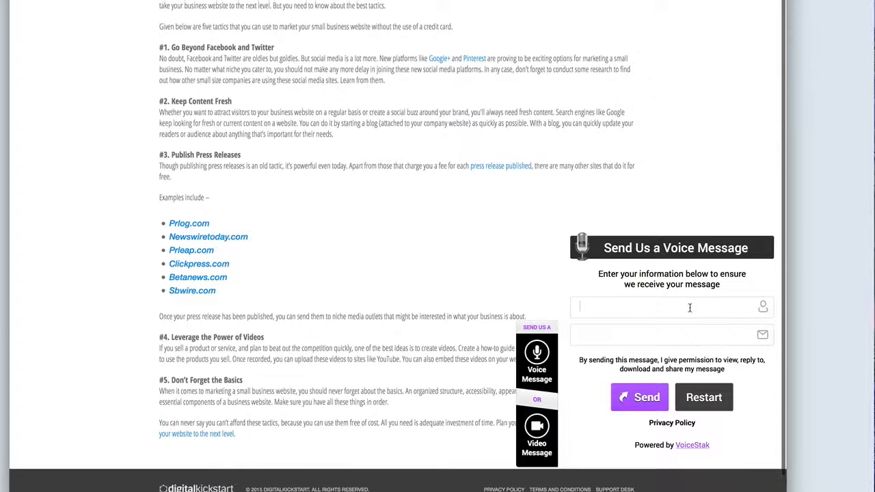
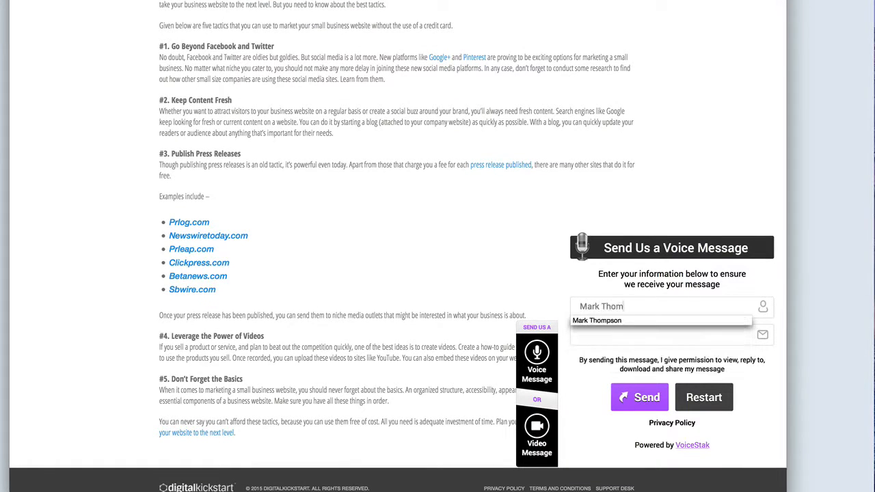
key("Tab")
type("mark")
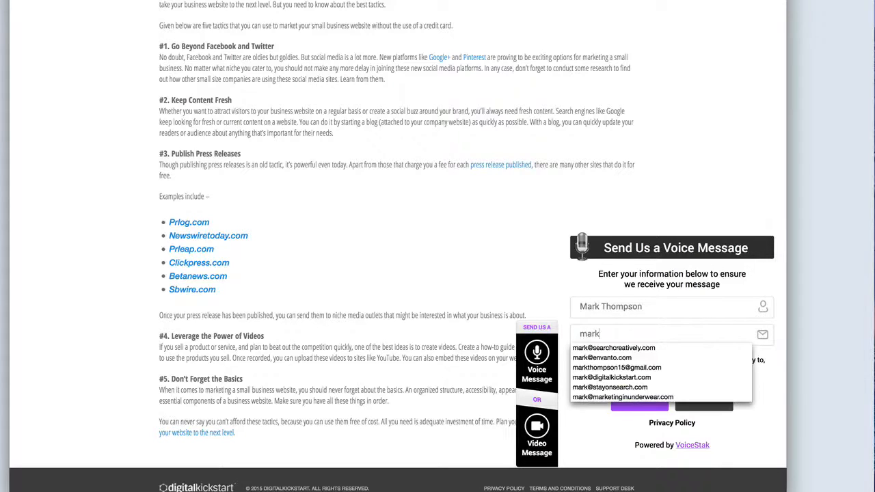
type("test@gmail.com")
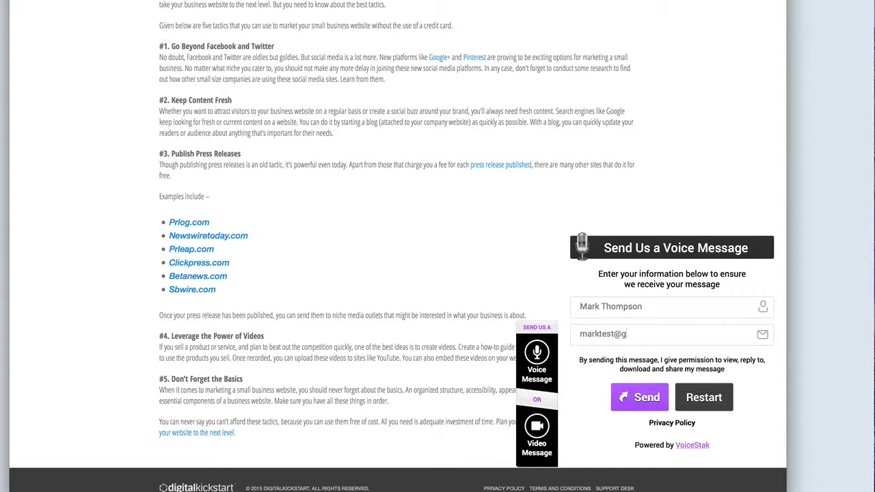
left_click(643, 403)
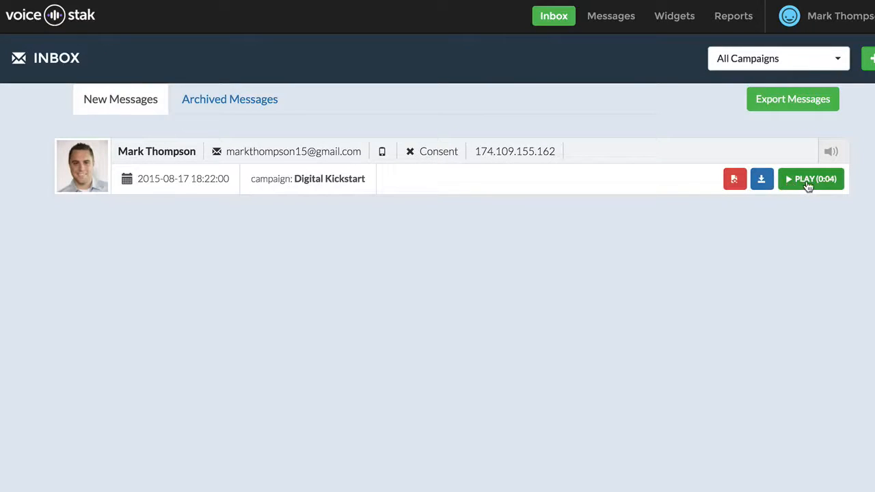
Step: Archive the new Digital Kickstart message in the VoiceStak inbox and show the archived messages
left_click(733, 181)
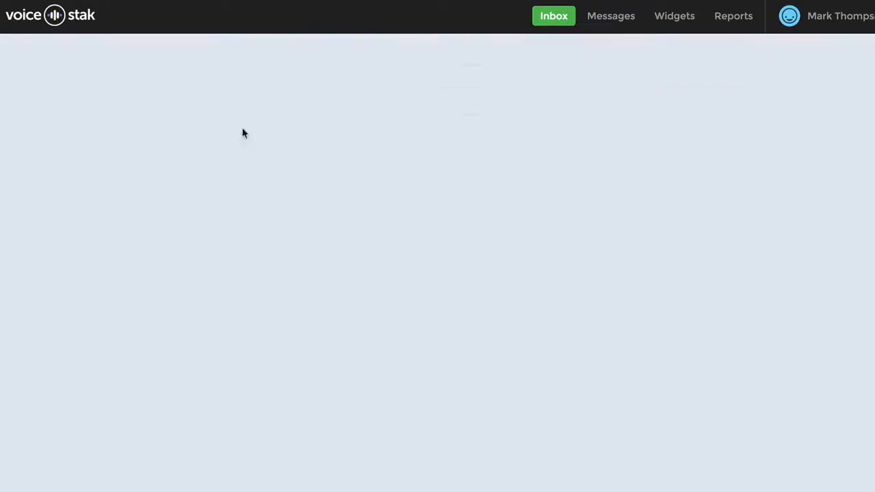
left_click(230, 101)
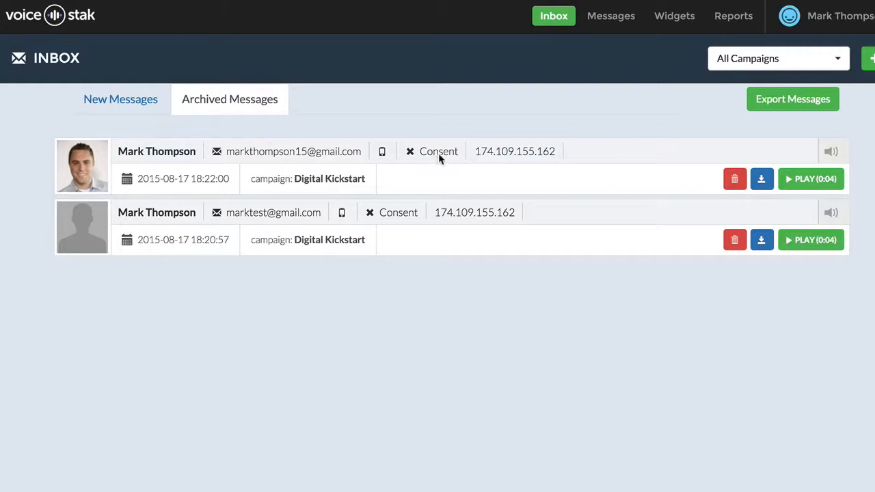
Step: Look over the sent SMS messages and the choices in their campaign filter
left_click(599, 23)
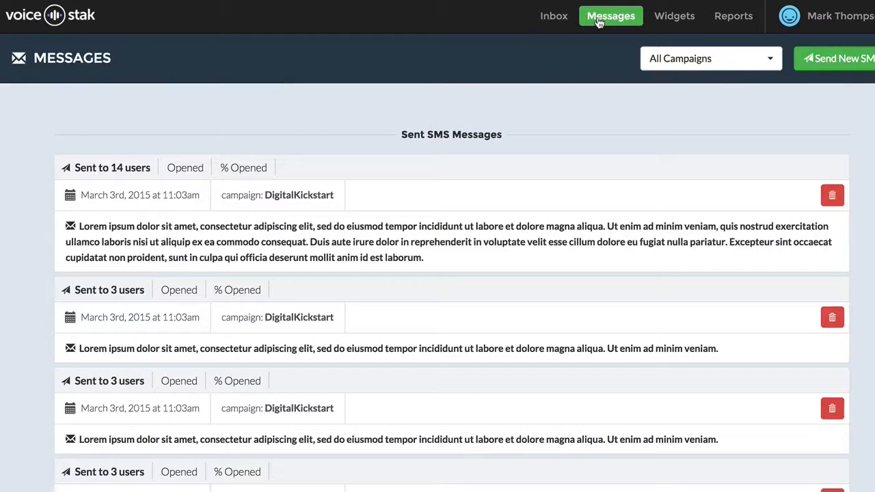
left_click(662, 59)
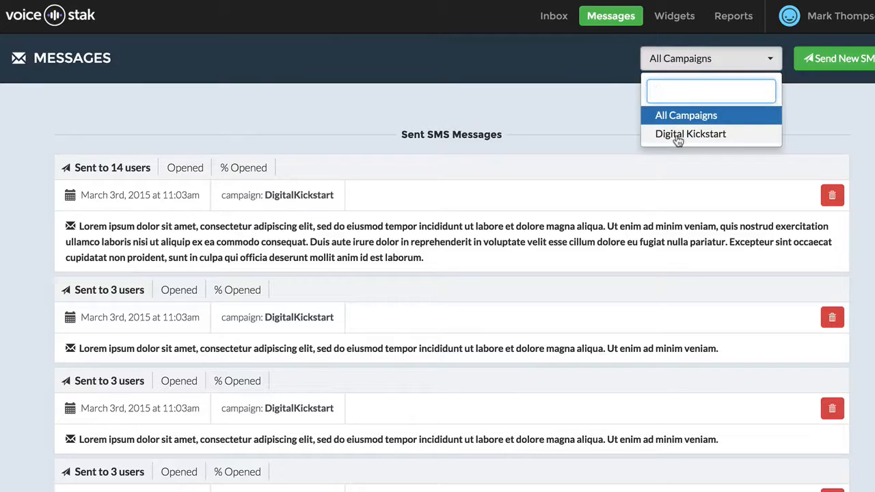
left_click(801, 116)
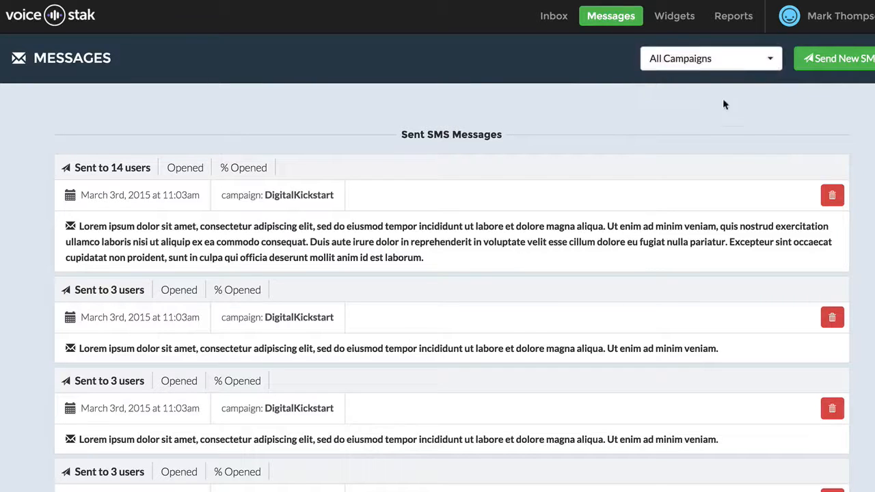
Step: Set up a new SMS for the Digital Kickstart campaign and Blog Post Widget (Bottom), and close it without sending
left_click(850, 61)
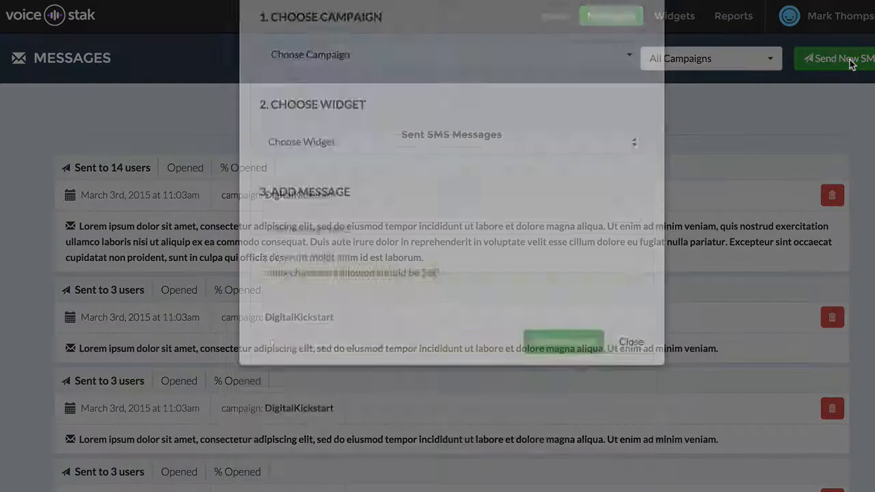
left_click(437, 128)
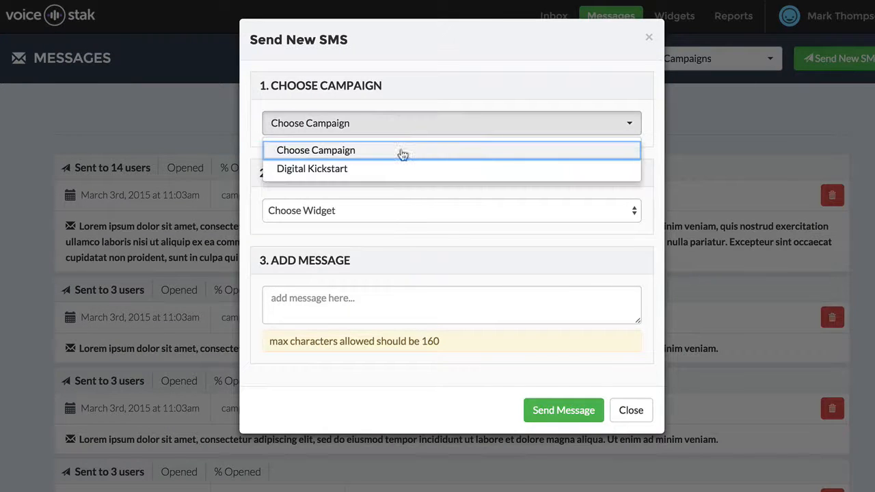
left_click(390, 169)
left_click(383, 207)
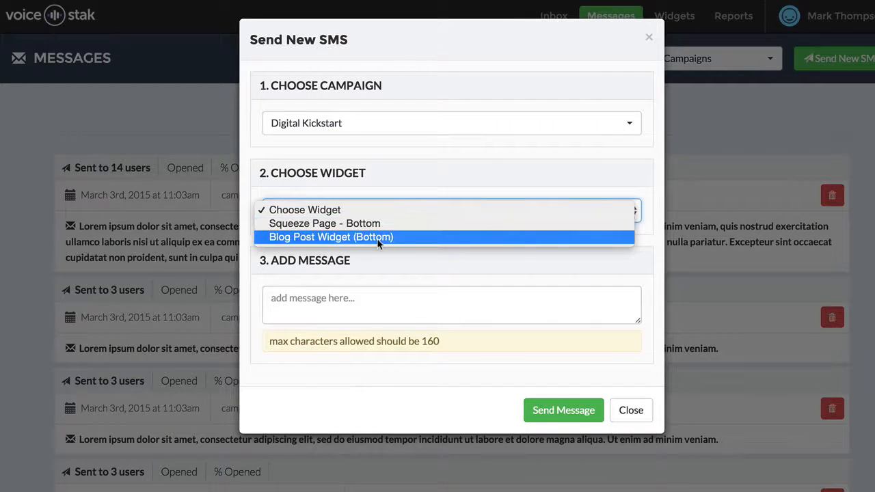
left_click(375, 235)
left_click(436, 139)
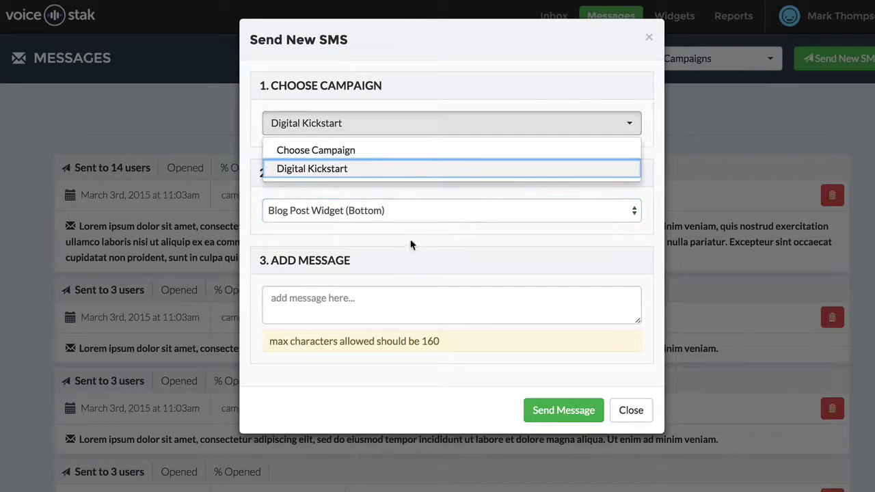
left_click(414, 191)
left_click(372, 294)
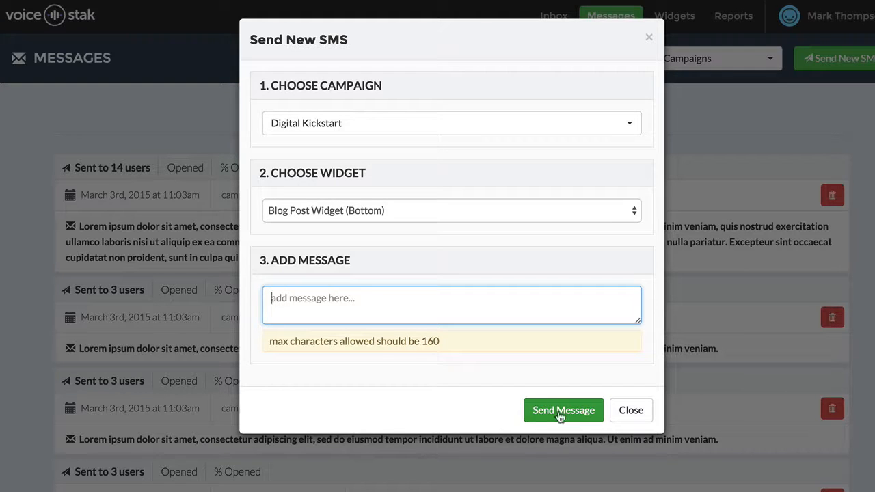
left_click(628, 417)
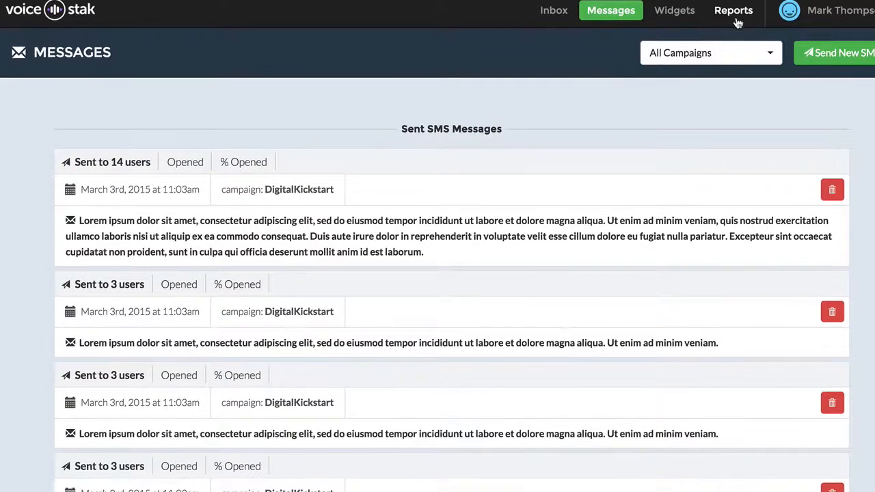
Step: Look over the Reports page with its date range and campaign selectors, and return to the widgets overview
left_click(735, 19)
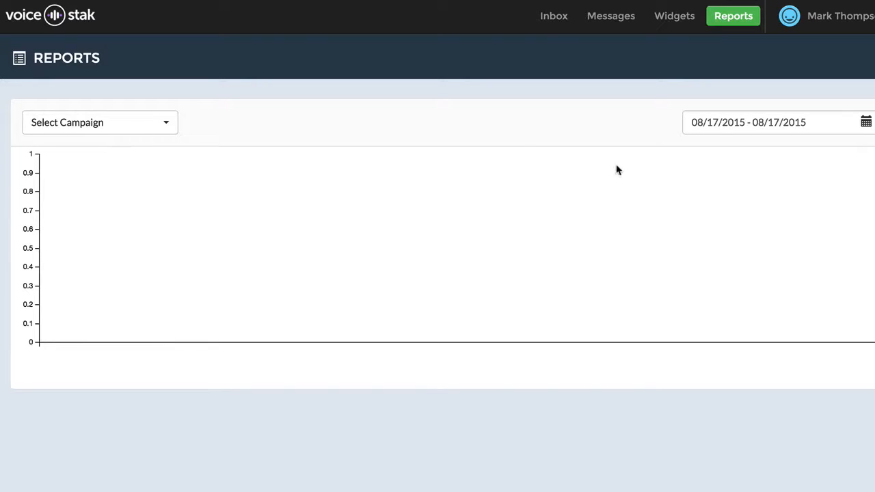
left_click(811, 124)
left_click(143, 128)
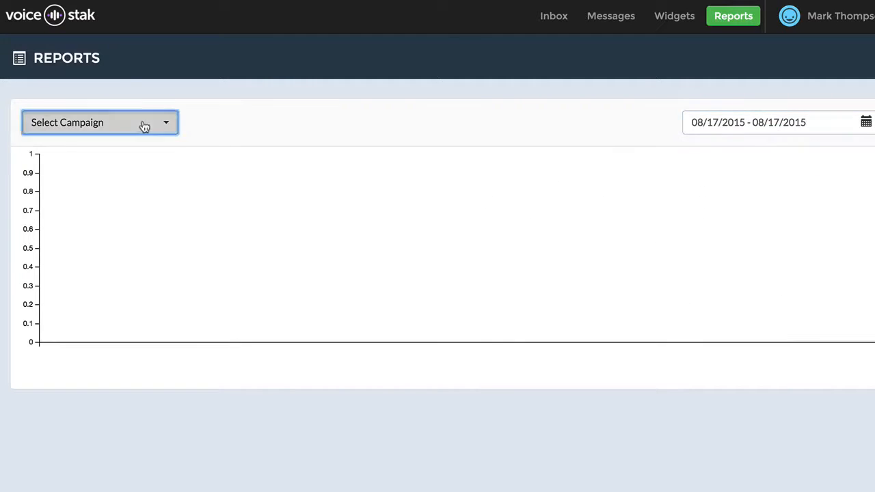
left_click(244, 119)
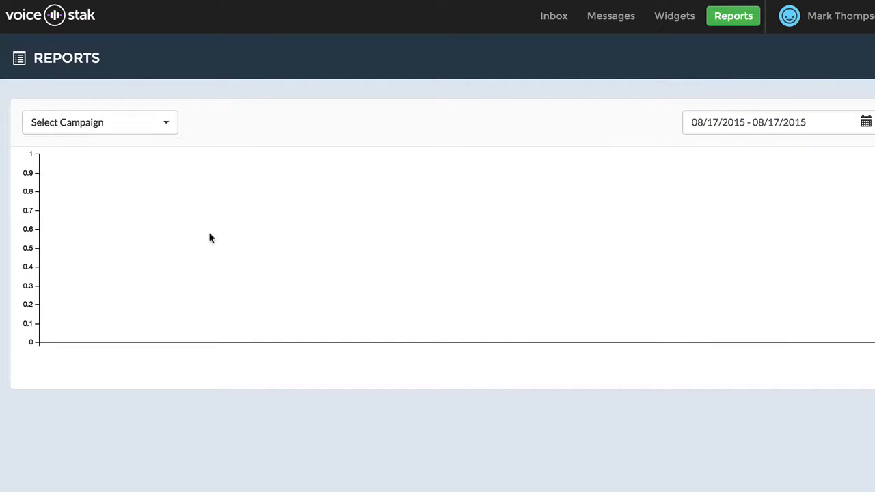
left_click(677, 17)
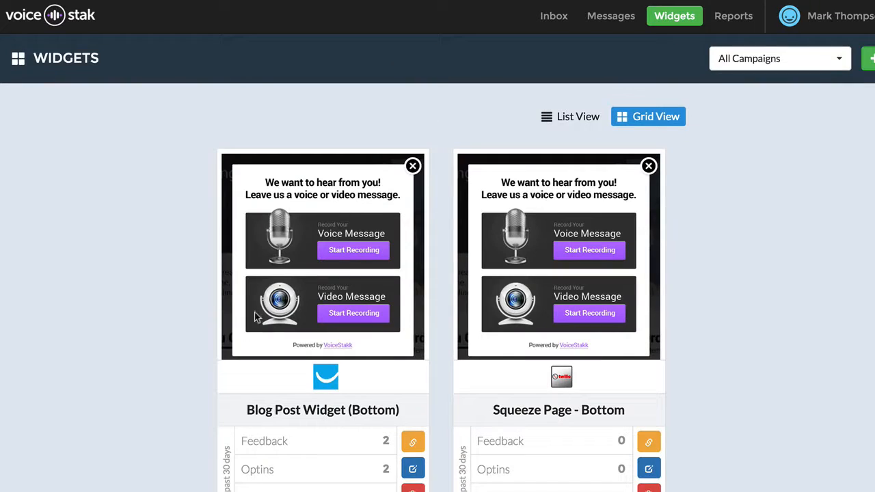